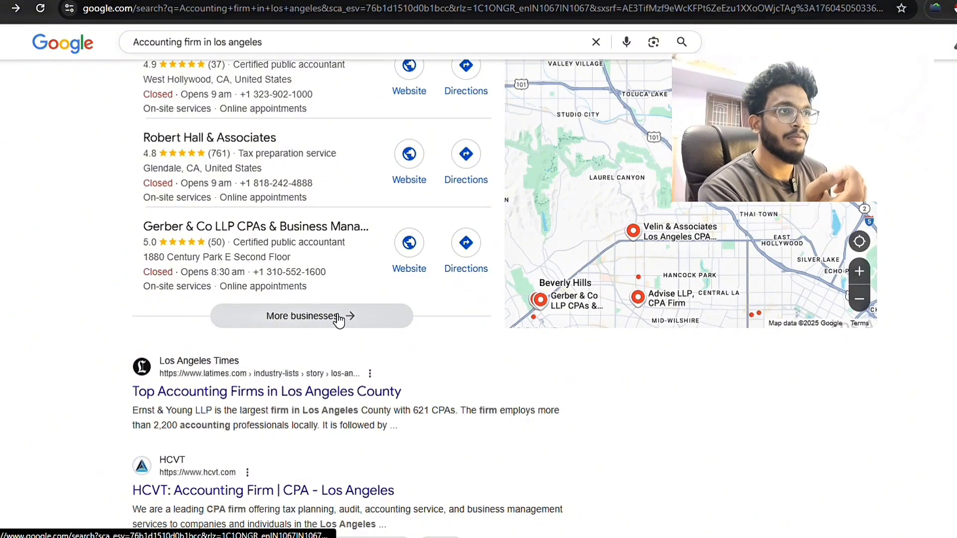
Step: Open the full list of businesses for the accounting firm search and look through the first page of listings
left_click(337, 321)
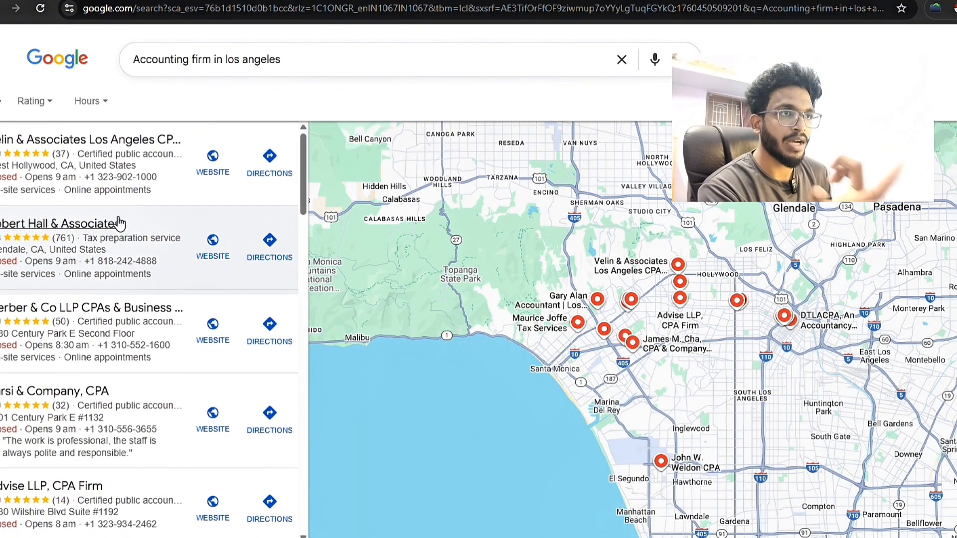
scroll(118, 221, "down", 2)
scroll(62, 304, "down", 1)
scroll(60, 294, "down", 3)
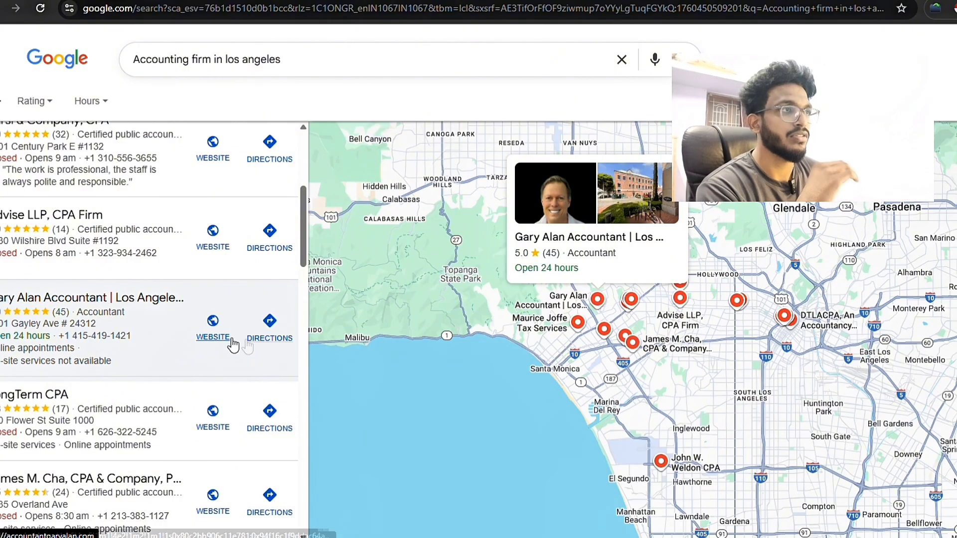
scroll(240, 366, "down", 6)
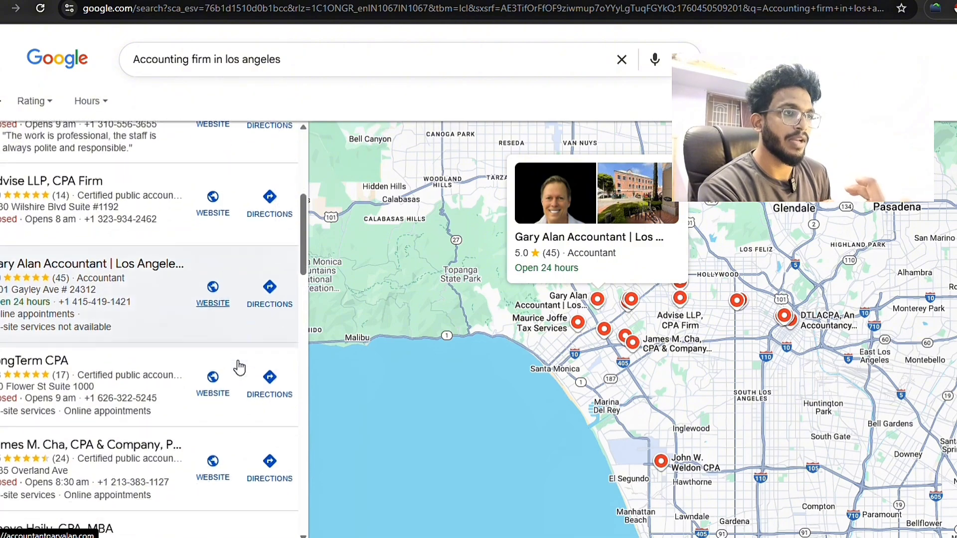
scroll(183, 306, "down", 15)
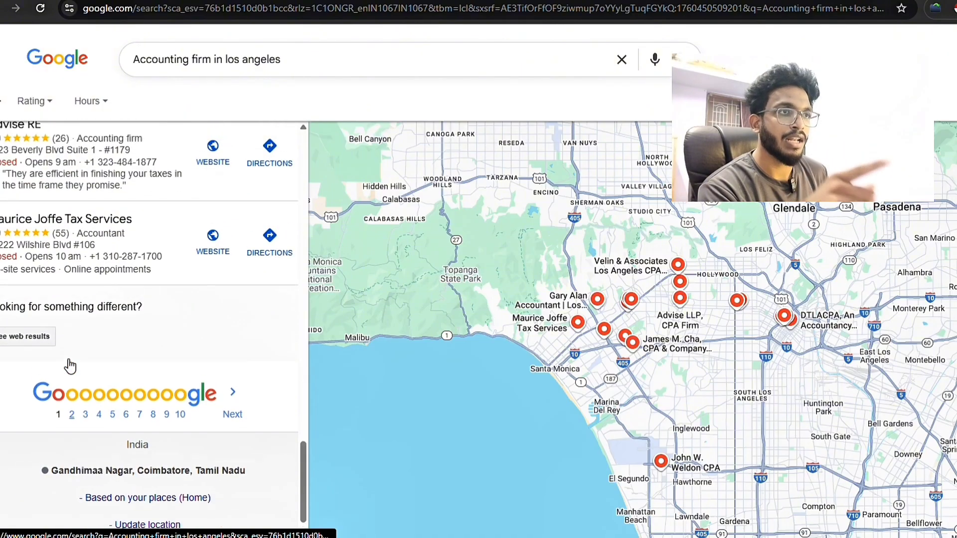
scroll(67, 364, "up", 10)
scroll(66, 349, "up", 10)
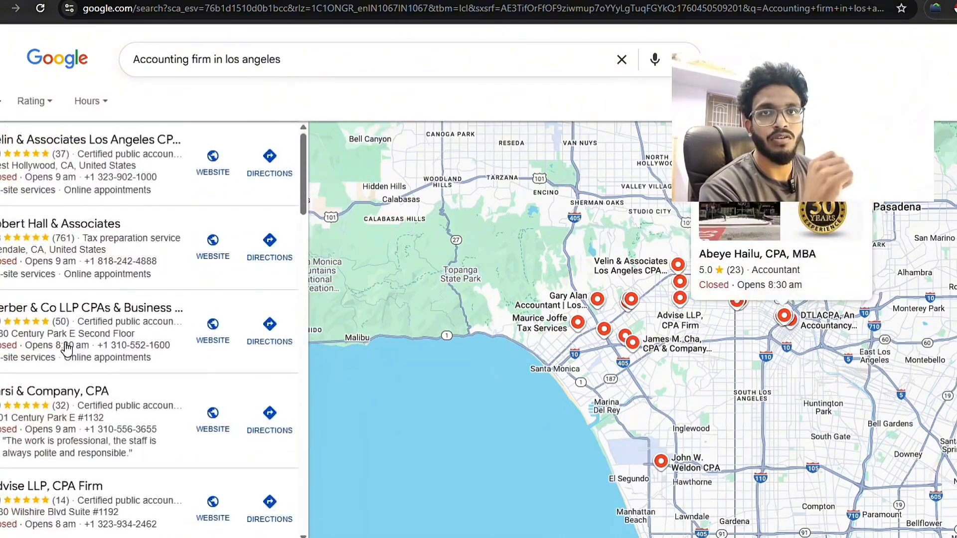
mouse_move(31, 269)
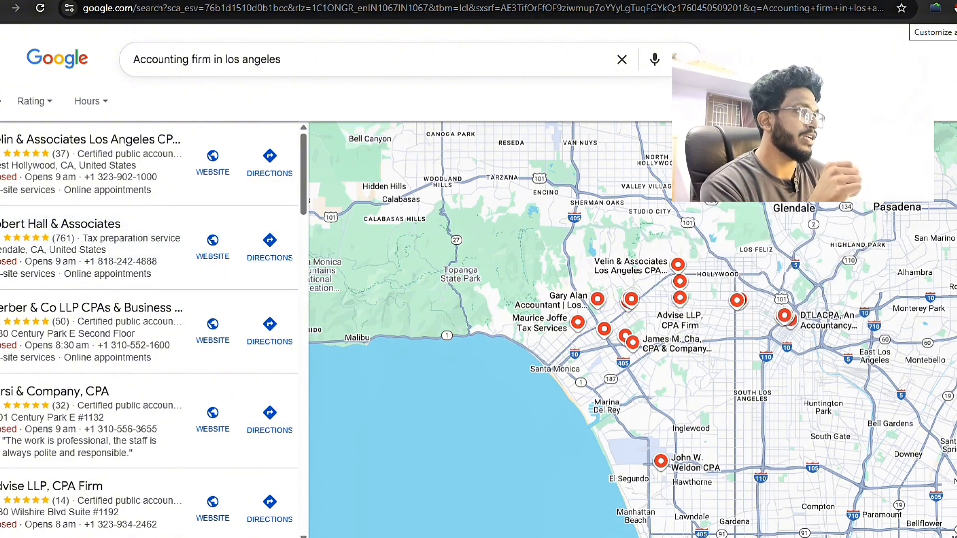
Step: Go to the browser's extension management page and open the Chrome Web Store from it
left_click(953, 8)
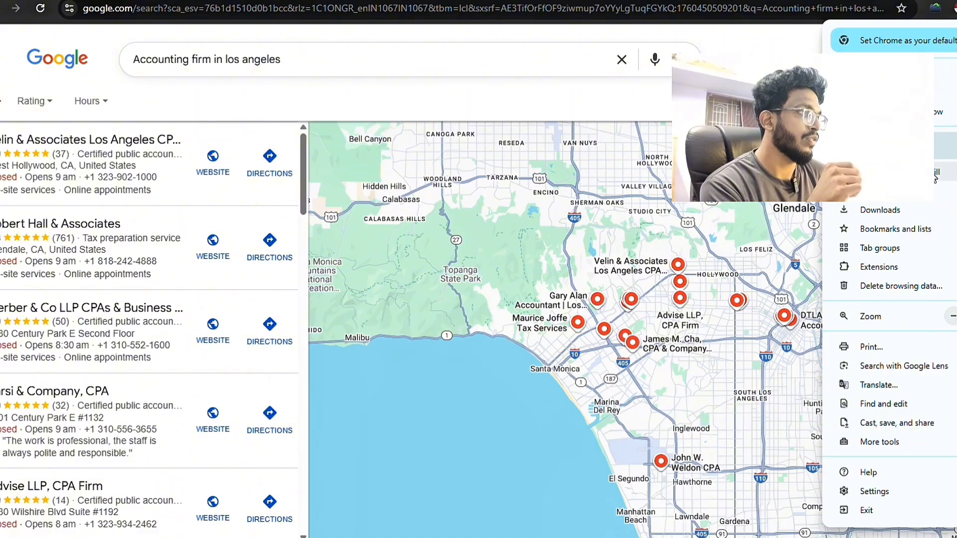
mouse_move(891, 275)
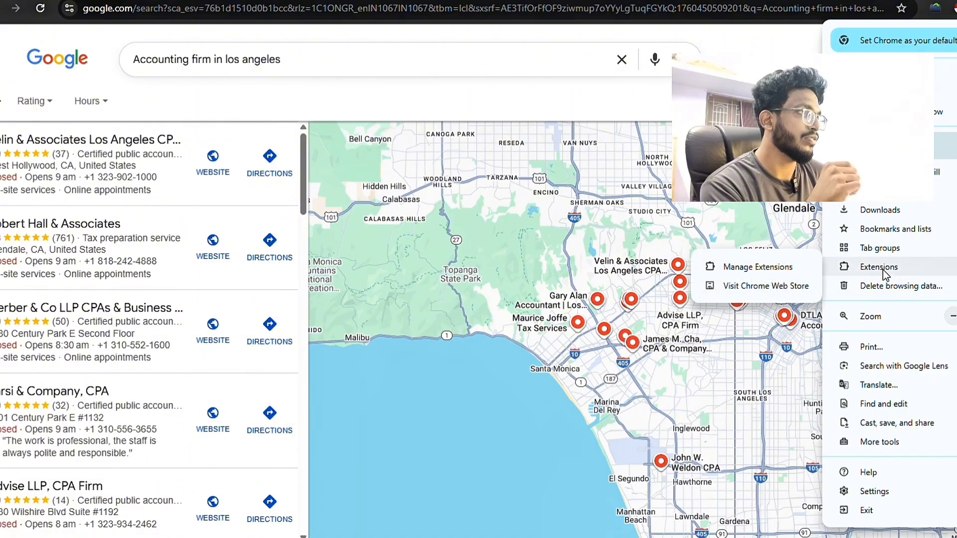
left_click(758, 267)
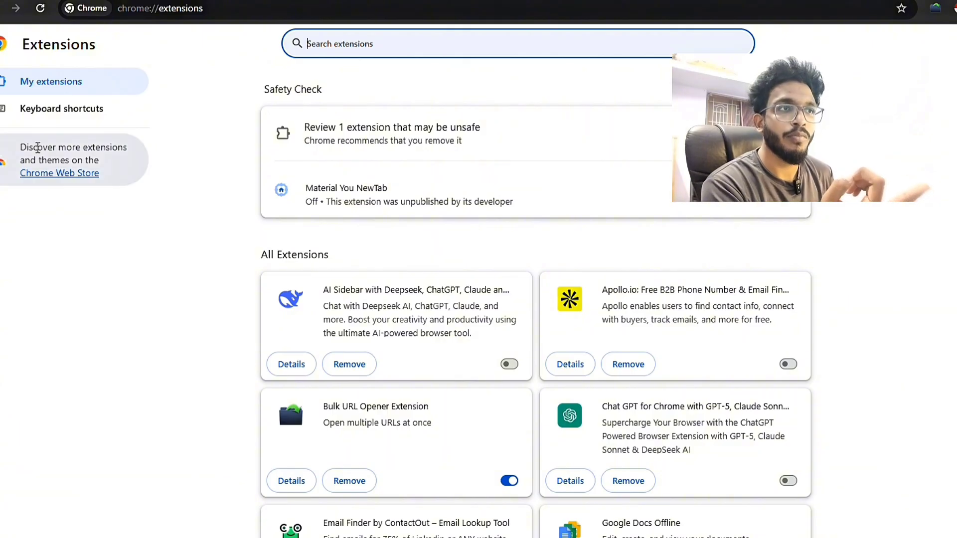
left_click(77, 173)
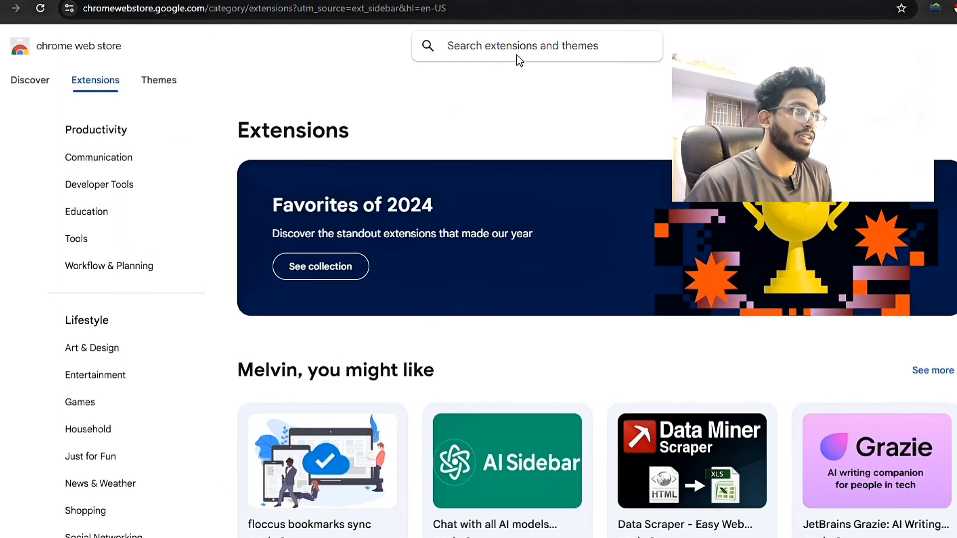
Step: Search the store for "ins" and open the Instant Data Scraper extension page
left_click(517, 55)
type("ins")
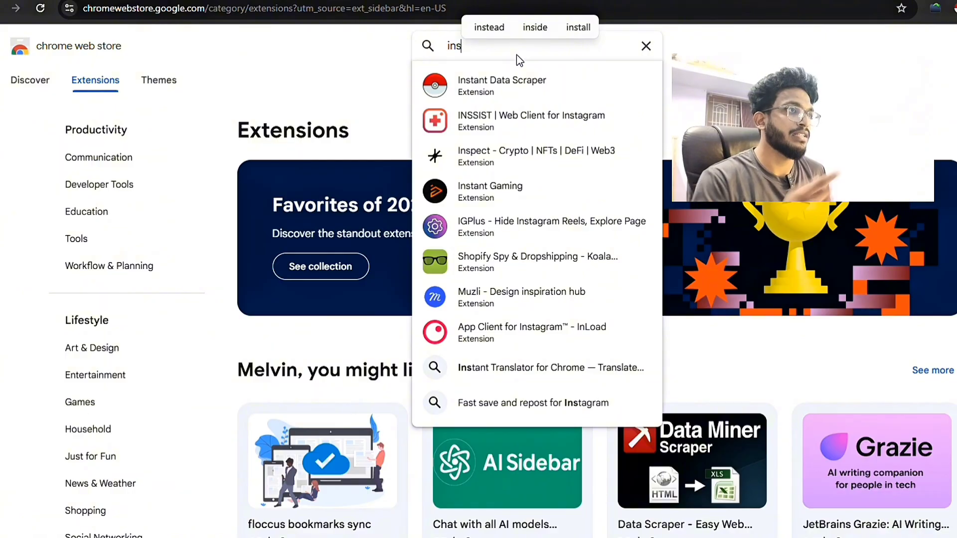
left_click(516, 93)
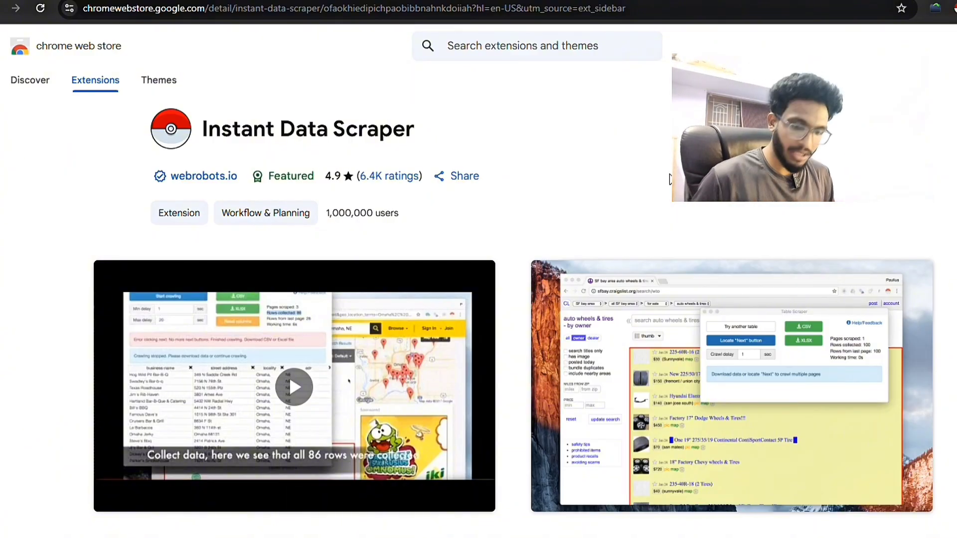
Step: Check for Instant Data Scraper among the installed extensions, then return to the business listings and view the browser's extensions list
key("ctrl+shift+Tab")
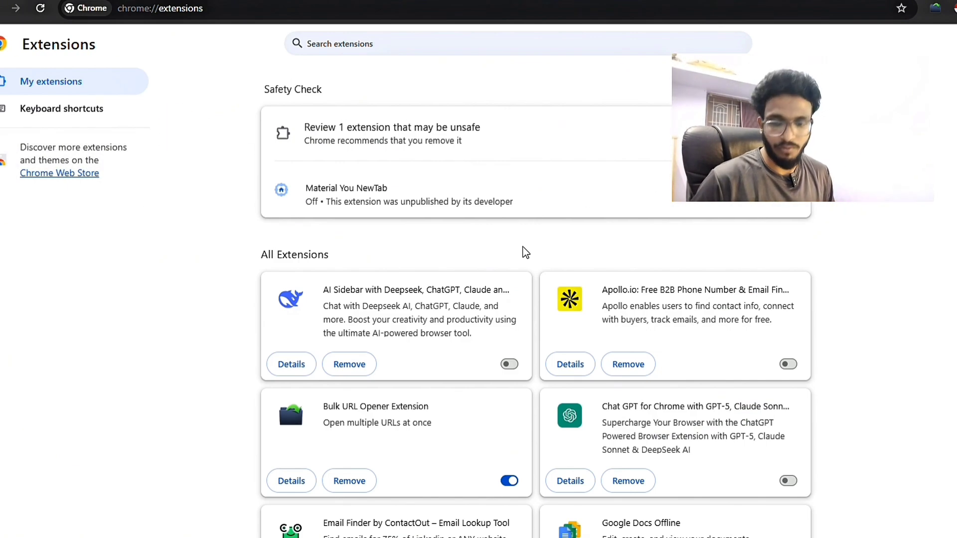
scroll(523, 252, "down", 7)
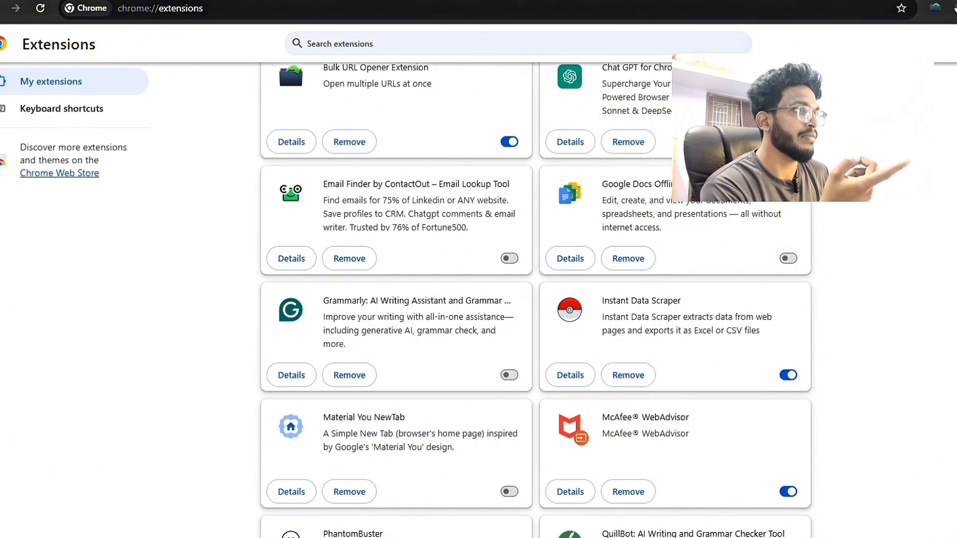
key("ctrl+shift+Tab")
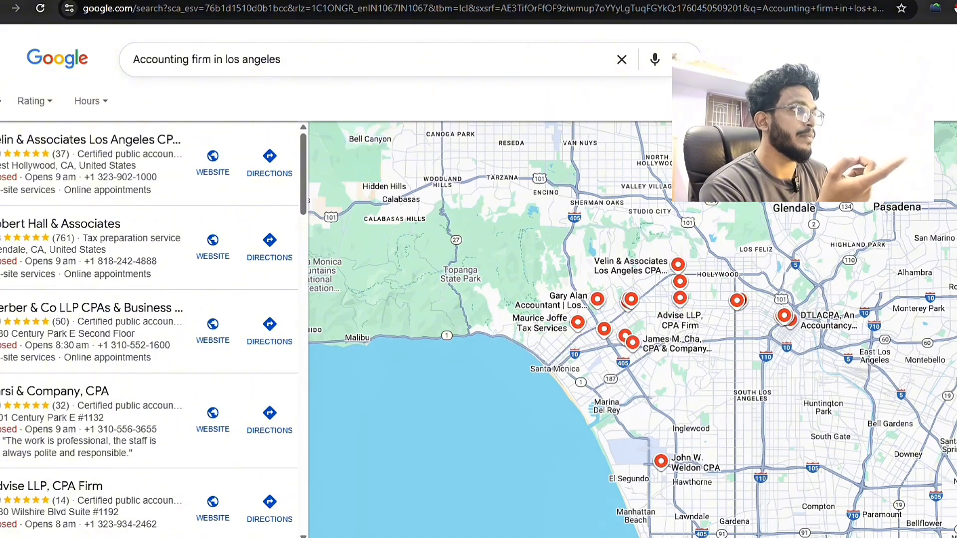
left_click(956, 8)
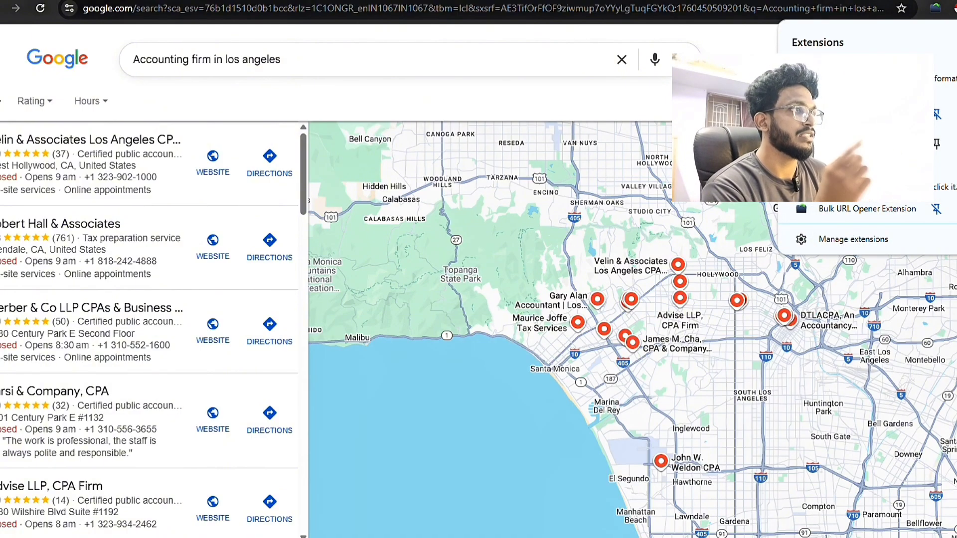
left_click(955, 9)
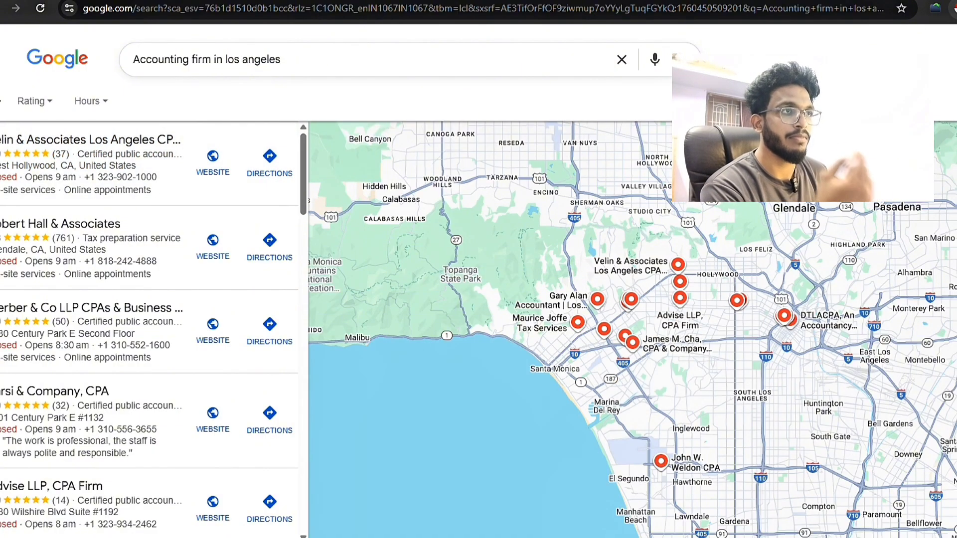
Step: Rerun the local business search for "Accounting firm in los angeles"
scroll(75, 358, "down", 1)
scroll(75, 358, "up", 1)
left_click(367, 8)
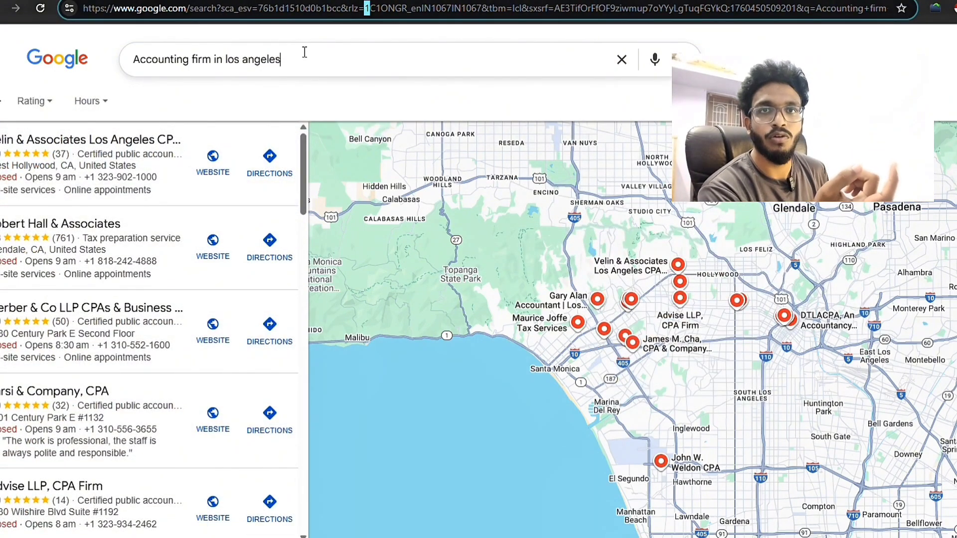
left_click(305, 52)
key("Return")
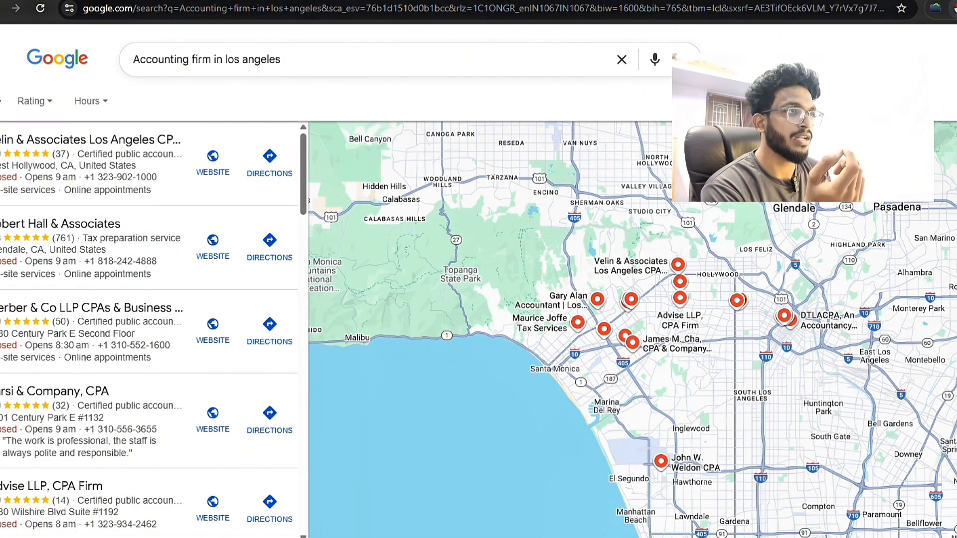
Step: Launch Instant Data Scraper on the business listings and move its window over the map, clear of the list
left_click(954, 8)
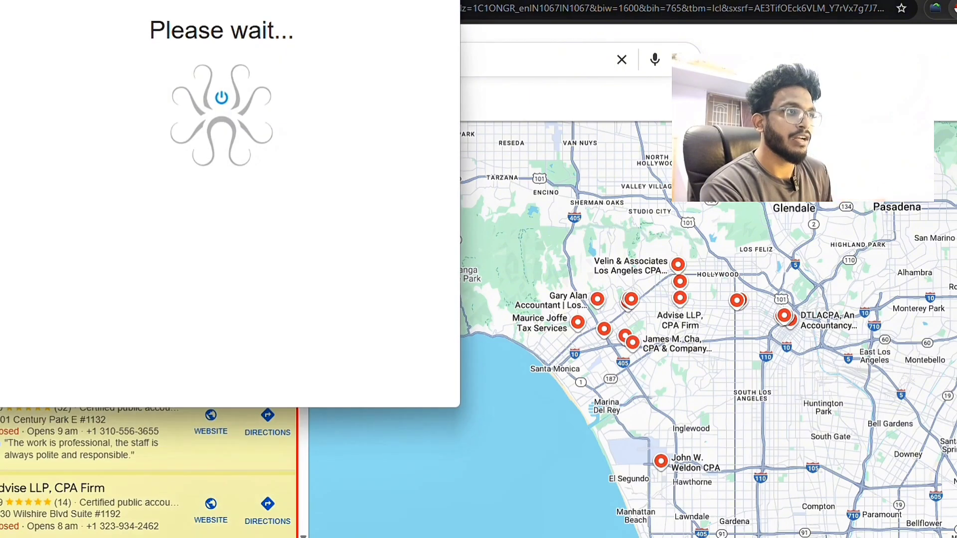
left_click_drag(125, 0, 523, 90)
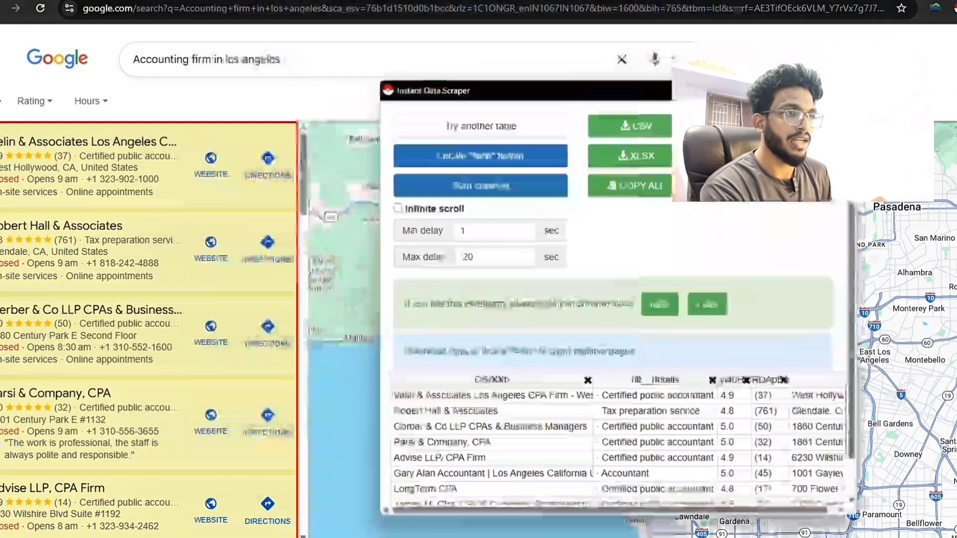
scroll(85, 292, "down", 15)
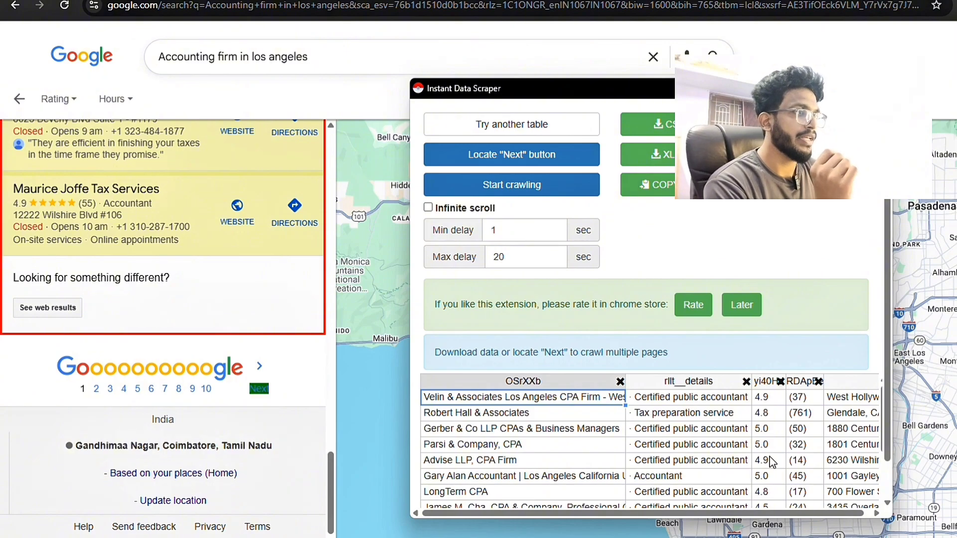
Step: Examine all columns of the scraped table, from business name through phone and website to directions and reviews
key("Right")
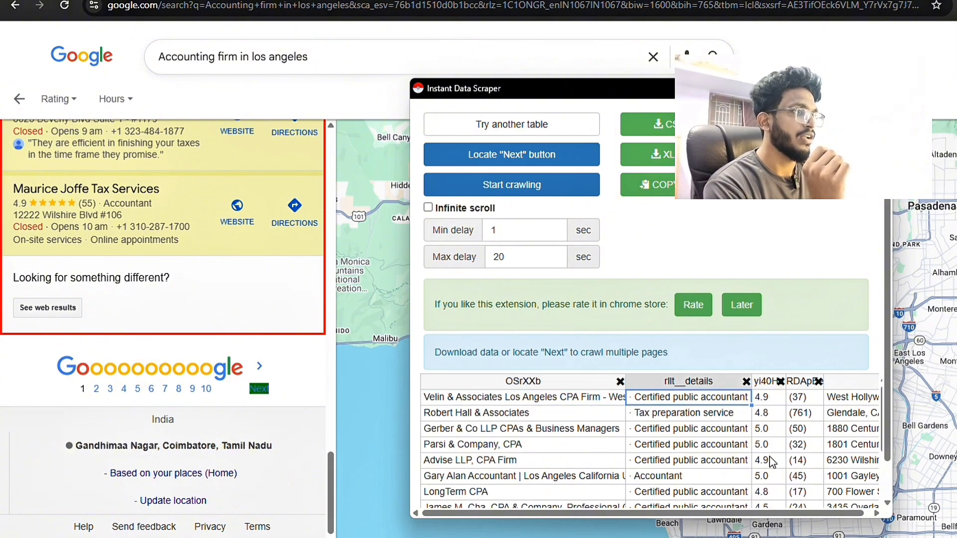
key("Right")
key("Right")
key("Right")
key("Right")
key("Right")
key("Right")
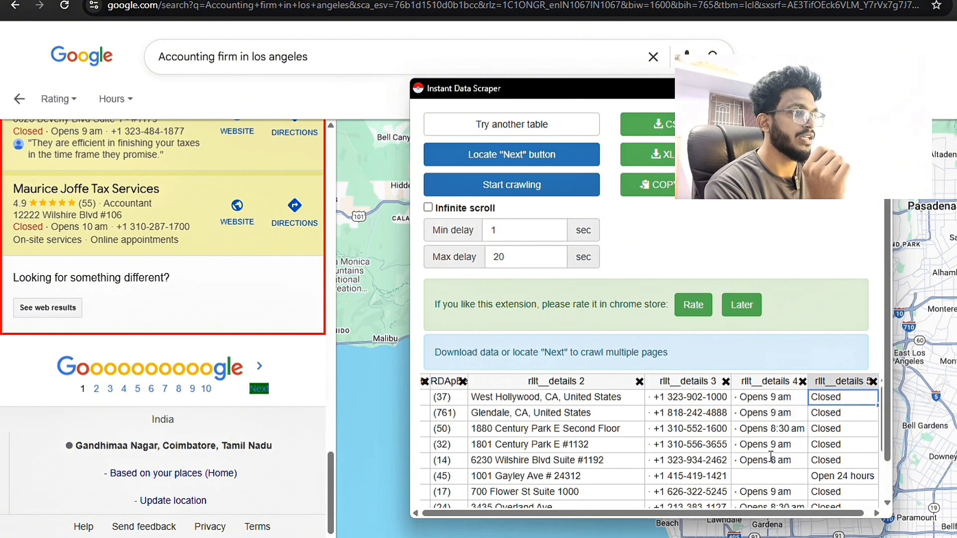
key("Right")
key("Right")
key("Right")
key("Right")
key("Right")
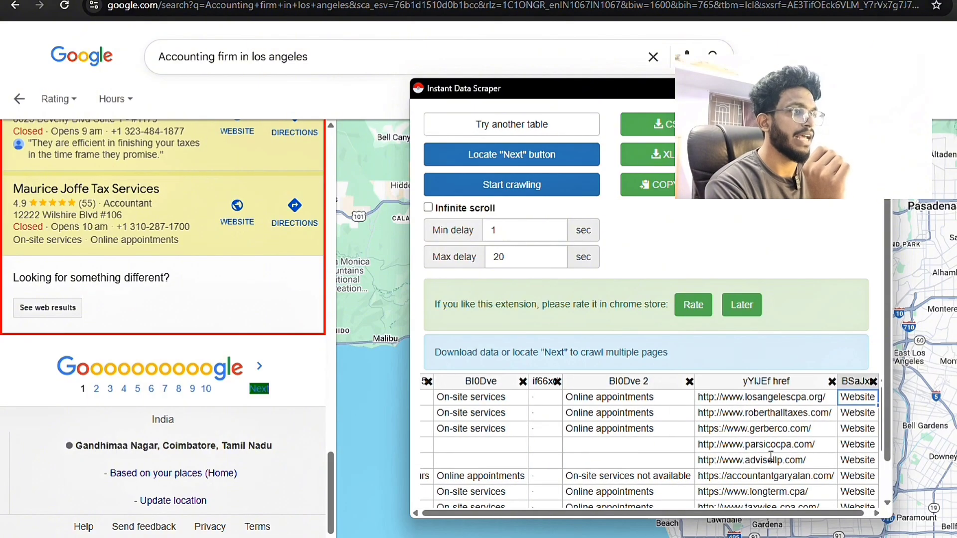
key("Right")
key("Right")
key("Right")
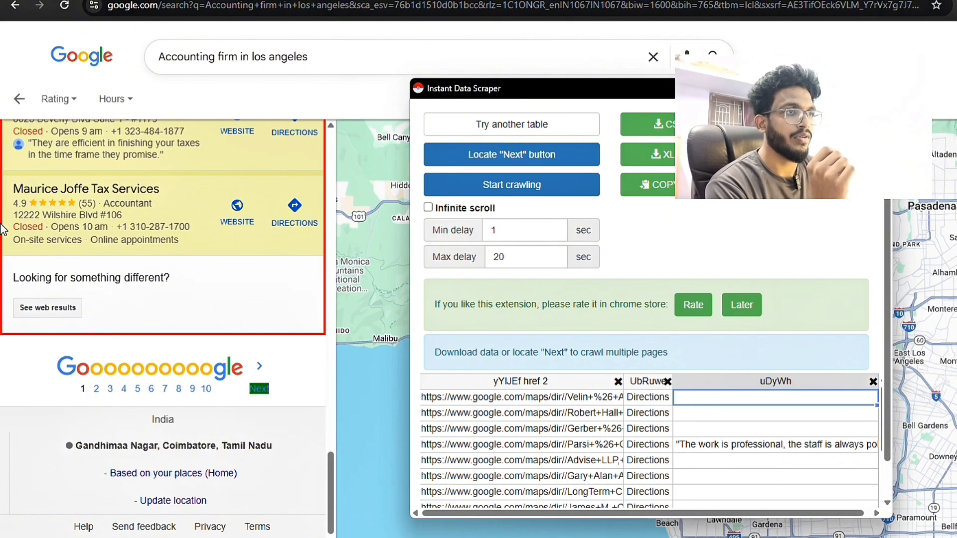
Step: Mark the Next link below the business list as the scraper's next-page button and start crawling the result pages
scroll(64, 257, "up", 20)
scroll(52, 218, "up", 5)
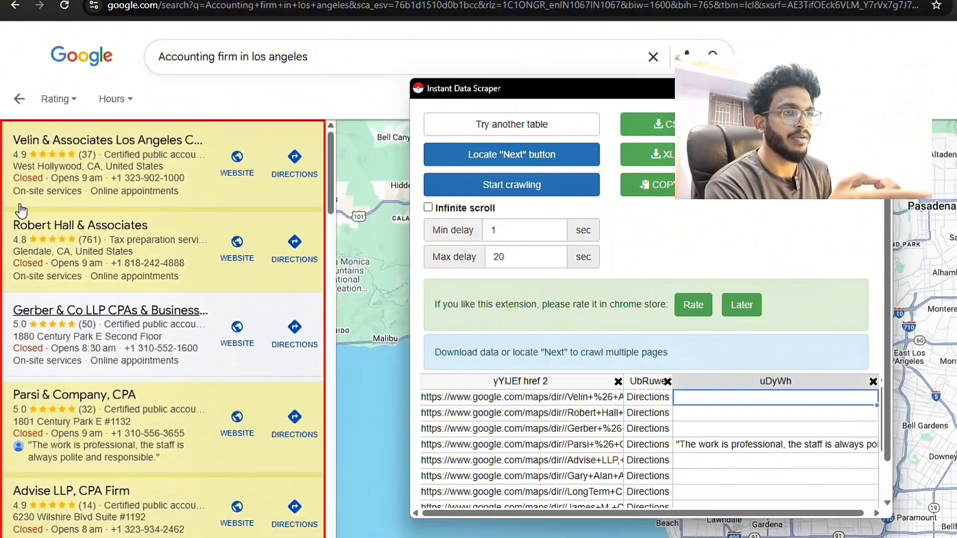
scroll(130, 459, "down", 5)
scroll(131, 459, "down", 15)
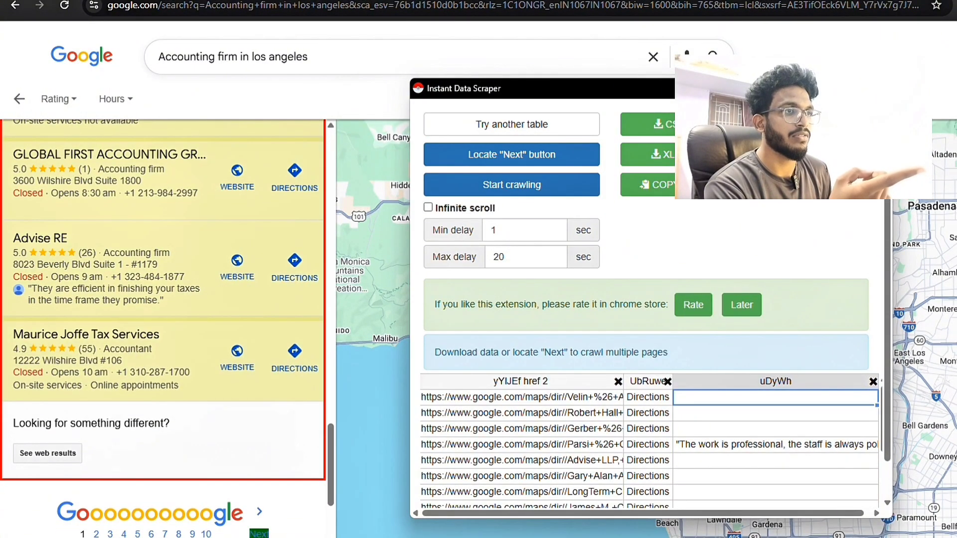
left_click(504, 167)
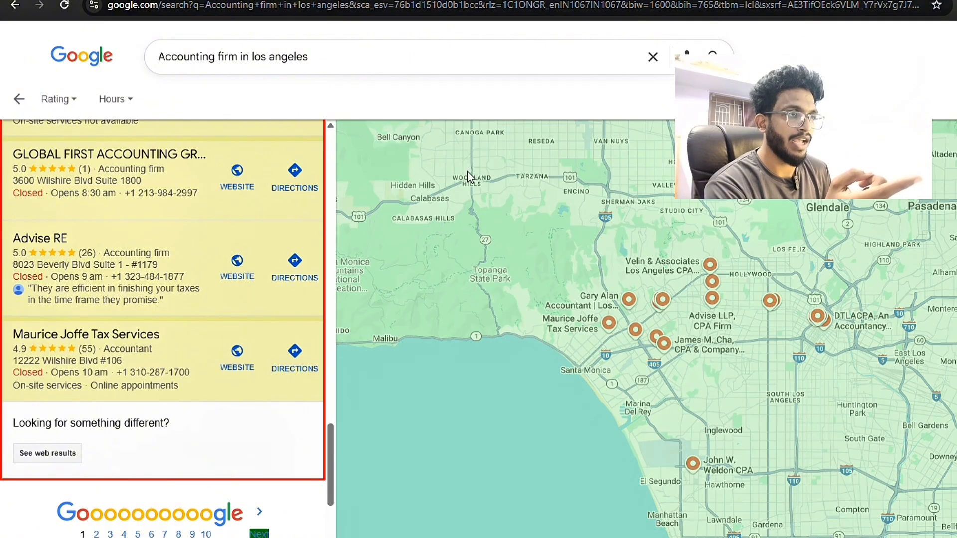
scroll(212, 446, "down", 3)
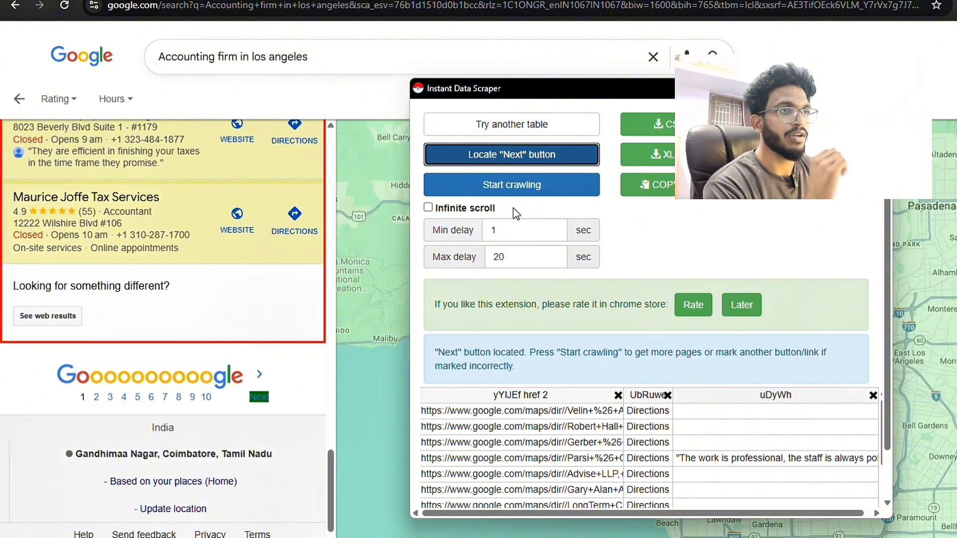
left_click(503, 188)
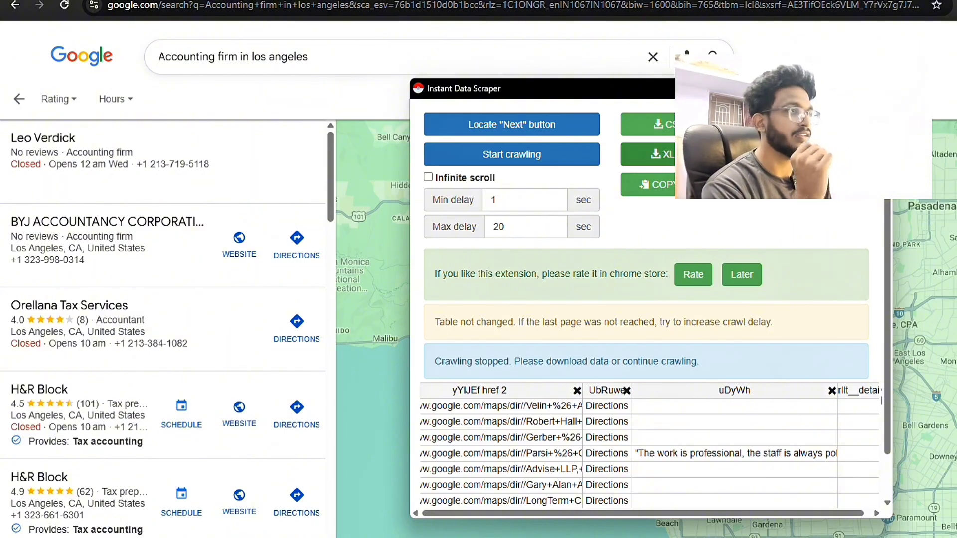
Step: Check the crawled business rows in the scraper preview and export them as an XLSX file
scroll(637, 498, "up", 5)
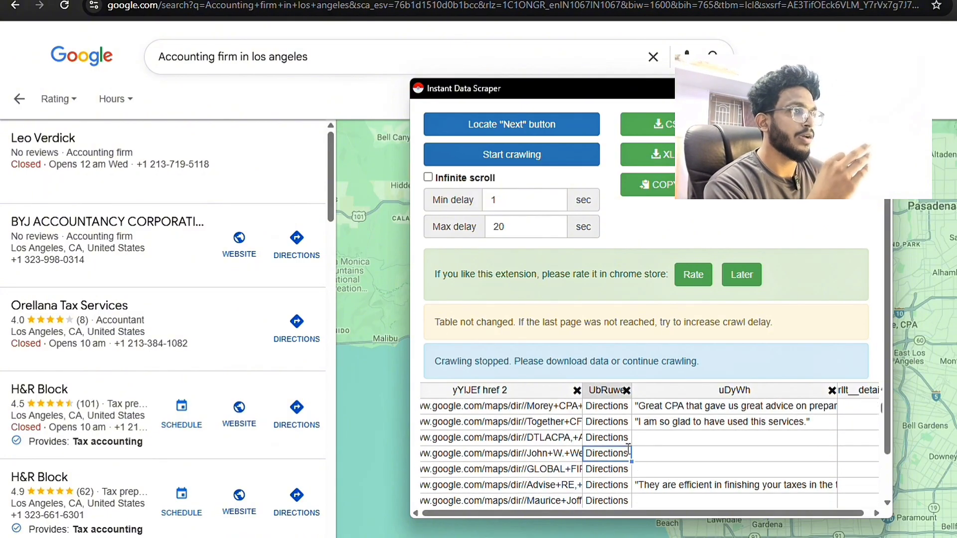
scroll(628, 451, "left", 3)
scroll(626, 449, "left", 5)
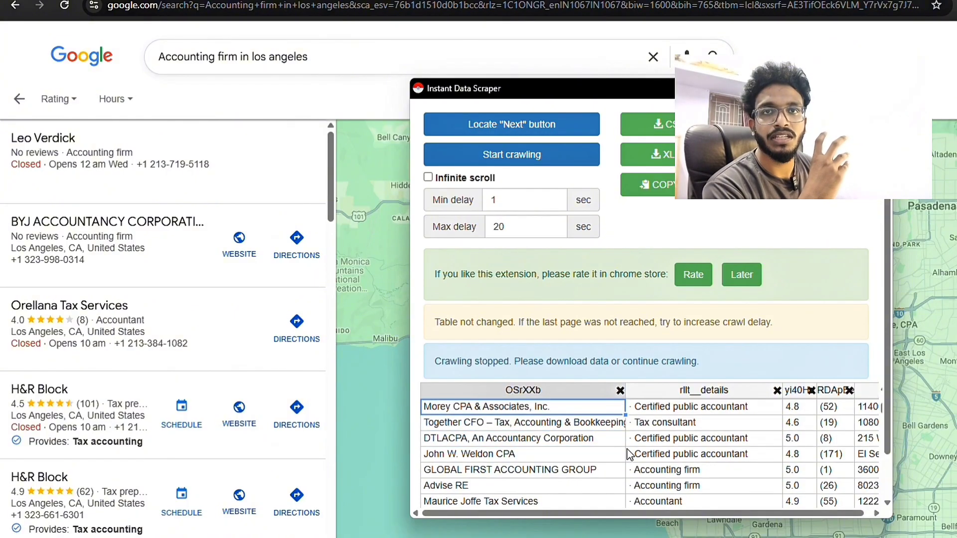
scroll(628, 451, "up", 5)
scroll(629, 453, "up", 2)
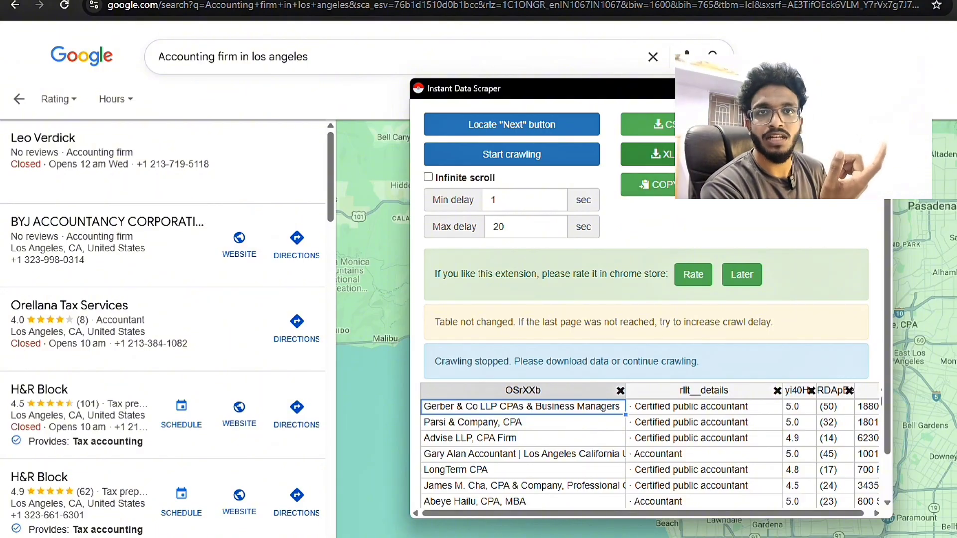
left_click(657, 155)
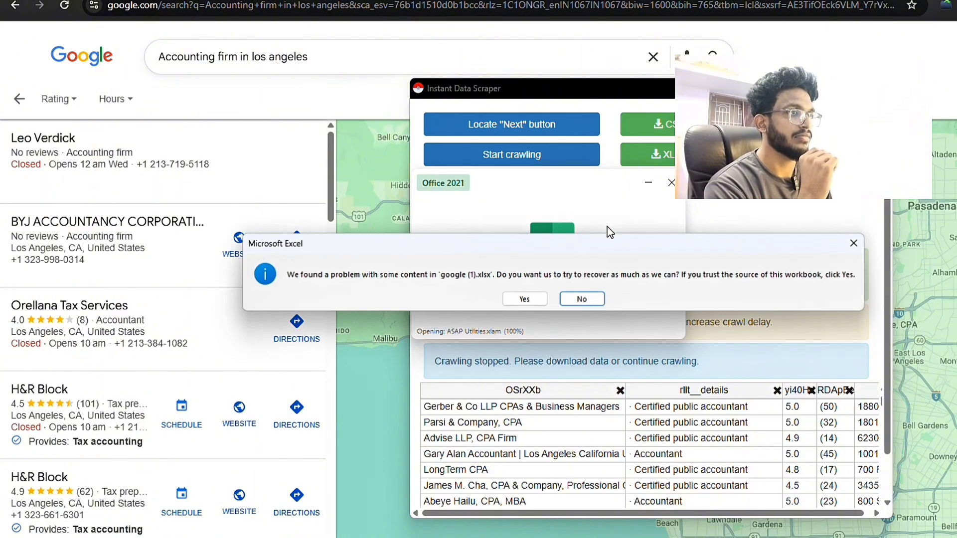
Step: Open the exported google (1).xlsx with content recovery, enable editing and dismiss the repair report
left_click(526, 297)
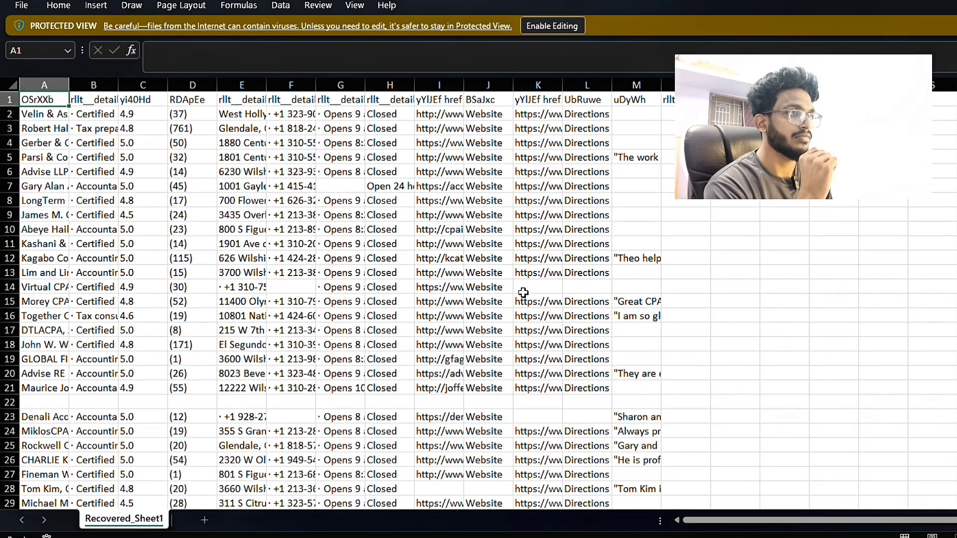
left_click(555, 26)
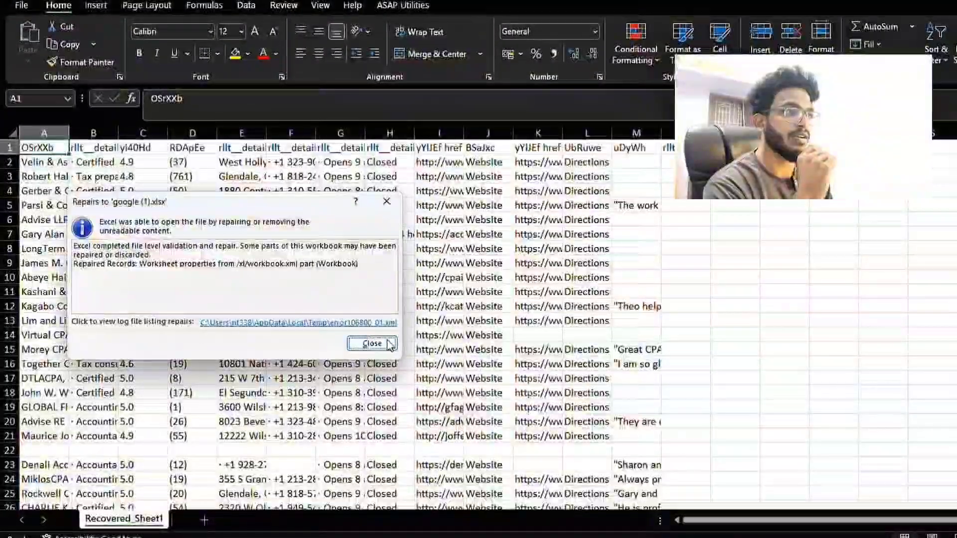
left_click(372, 344)
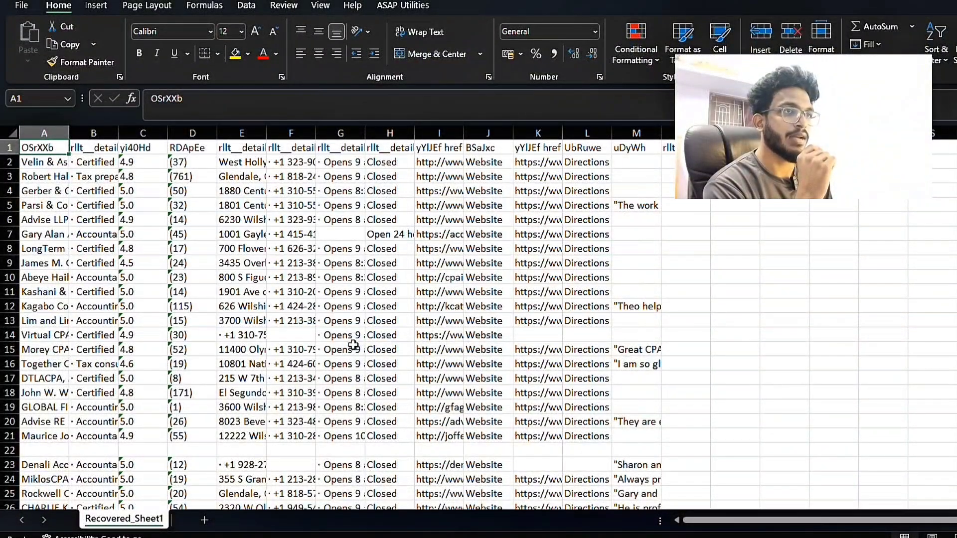
Step: Format the whole sheet with a row height of 15, wrapped text and evenly widened columns
left_click(12, 129)
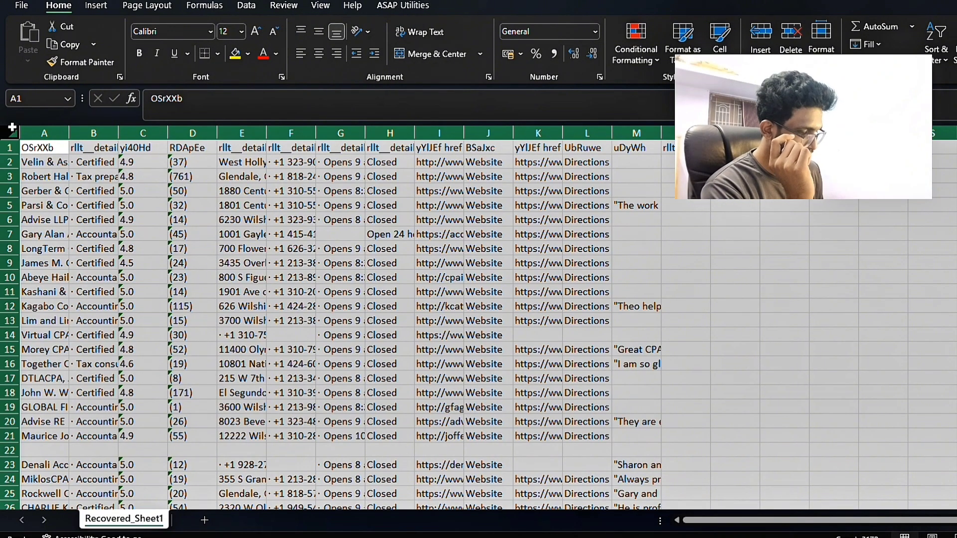
left_click(10, 176)
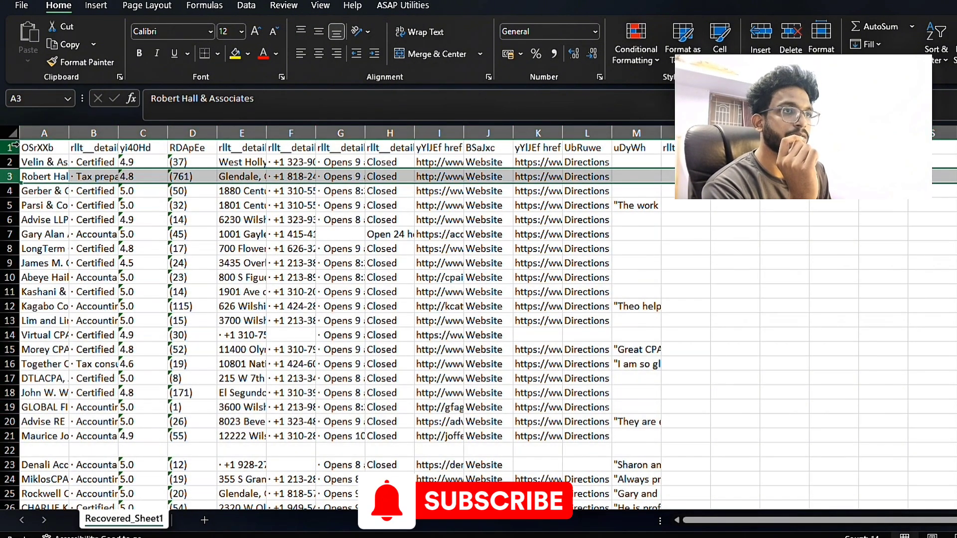
left_click(12, 129)
right_click(10, 319)
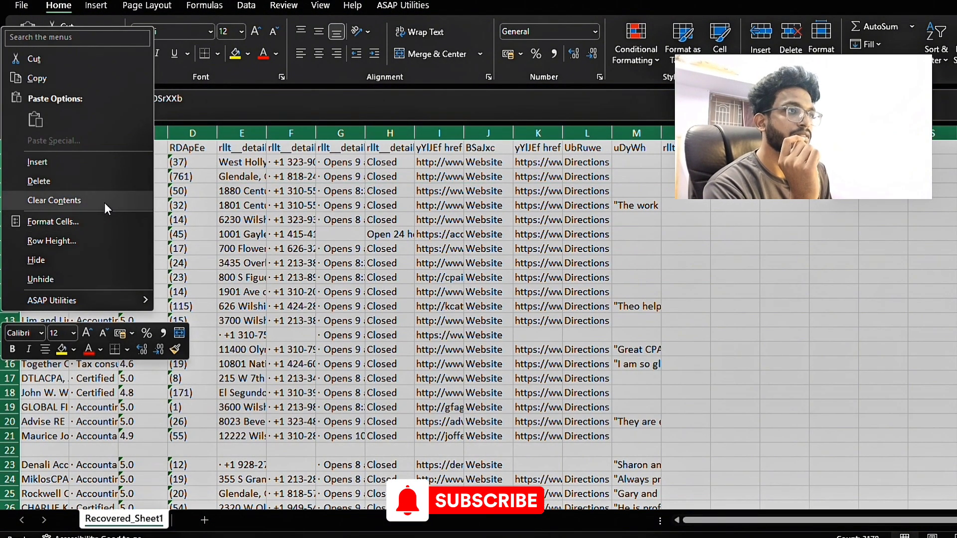
left_click(93, 241)
key("Return")
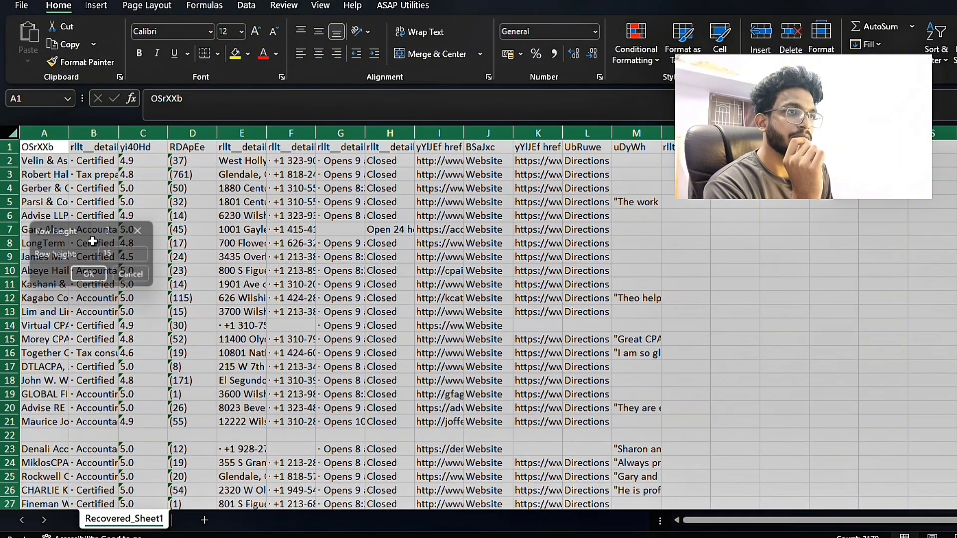
left_click_drag(70, 127, 83, 127)
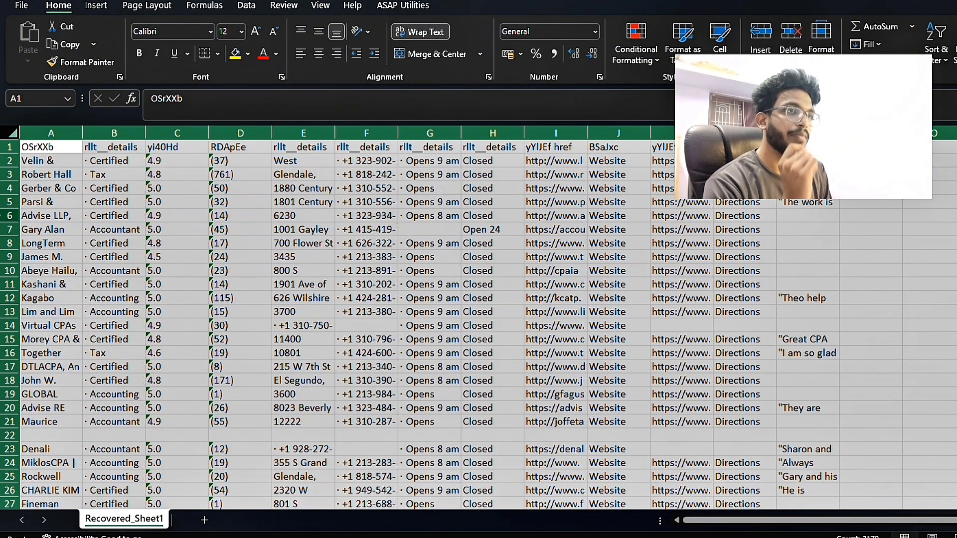
Step: Rename the header in cell A1 to "Company name"
left_click(50, 189)
left_click(75, 148)
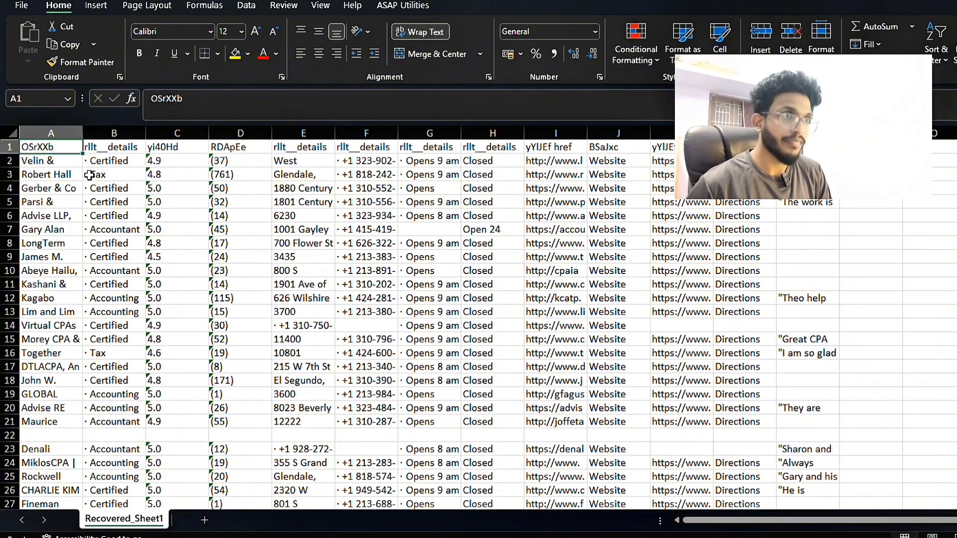
key("F2")
type("Compa")
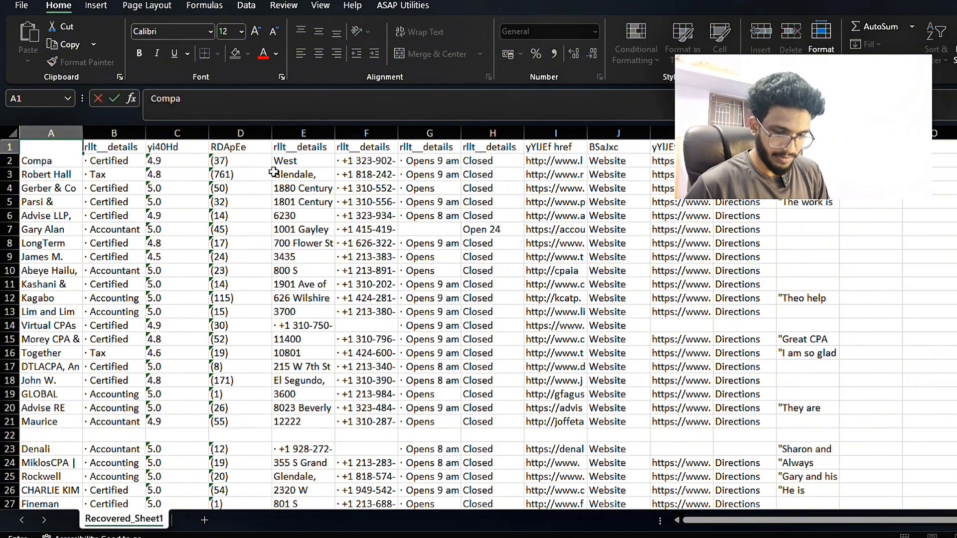
type("ny name")
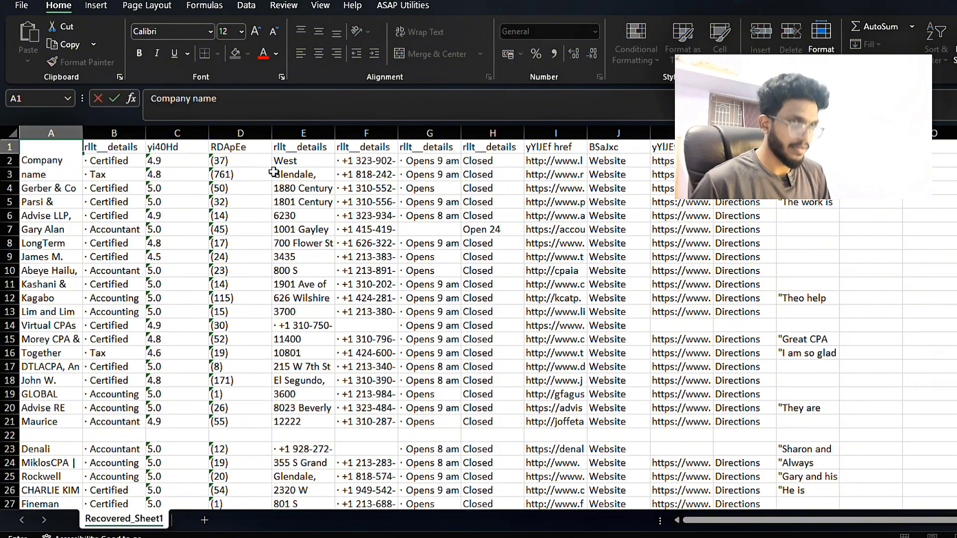
key("Tab")
Step: Make the header row bold and freeze the top row
key("shift+space")
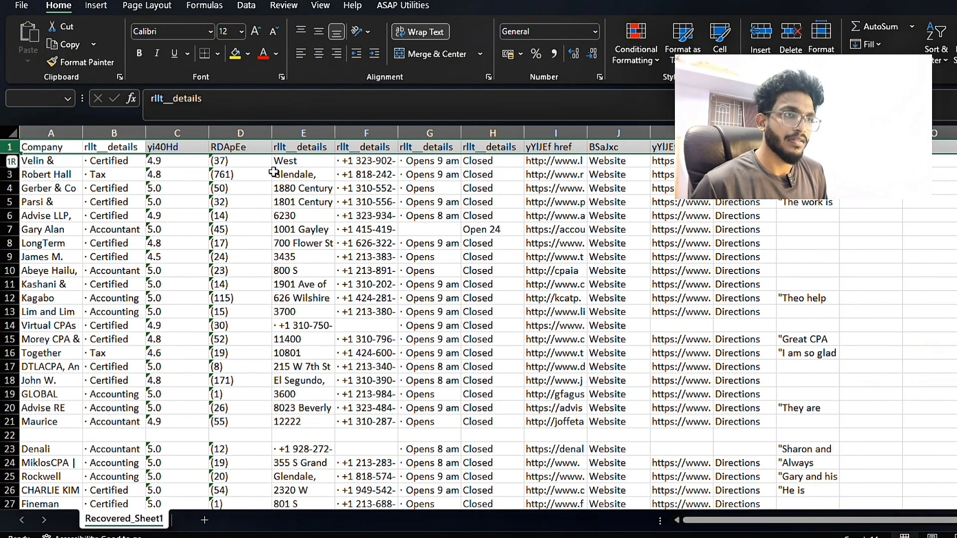
key("ctrl+b")
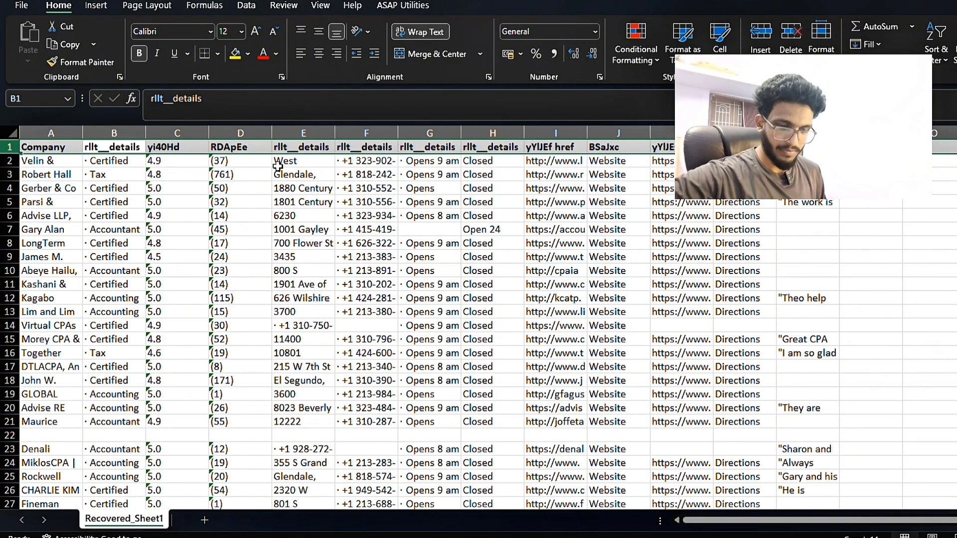
left_click(319, 10)
left_click(663, 55)
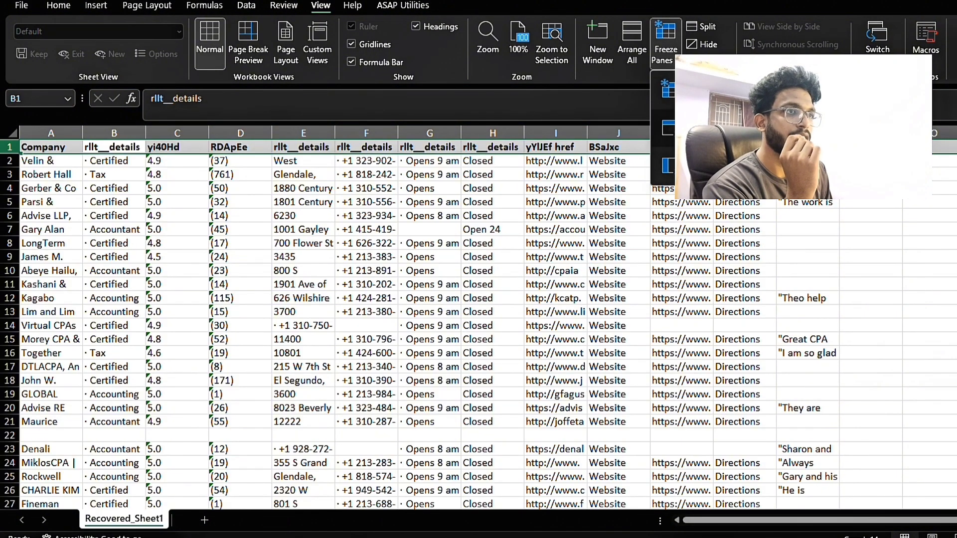
left_click(707, 128)
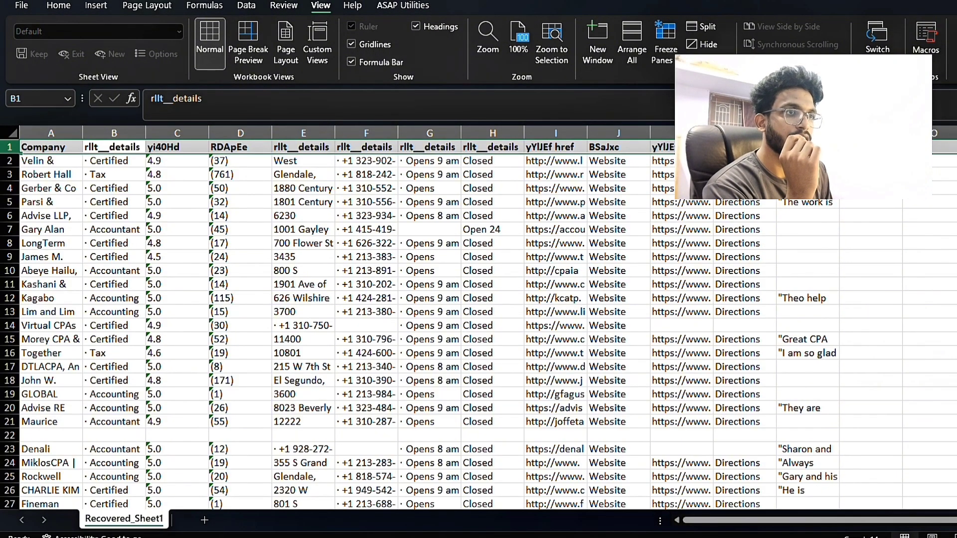
Step: Widen all columns of the sheet further and check the company rows under the frozen header
left_click(42, 147)
left_click(10, 136)
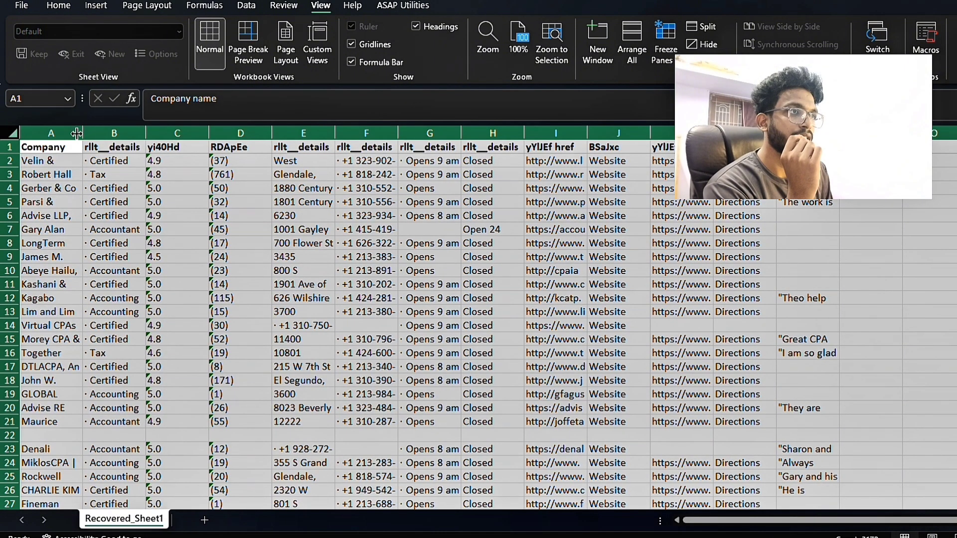
double_click(83, 133)
left_click(62, 243)
scroll(65, 252, "down", 3)
scroll(65, 253, "down", 3)
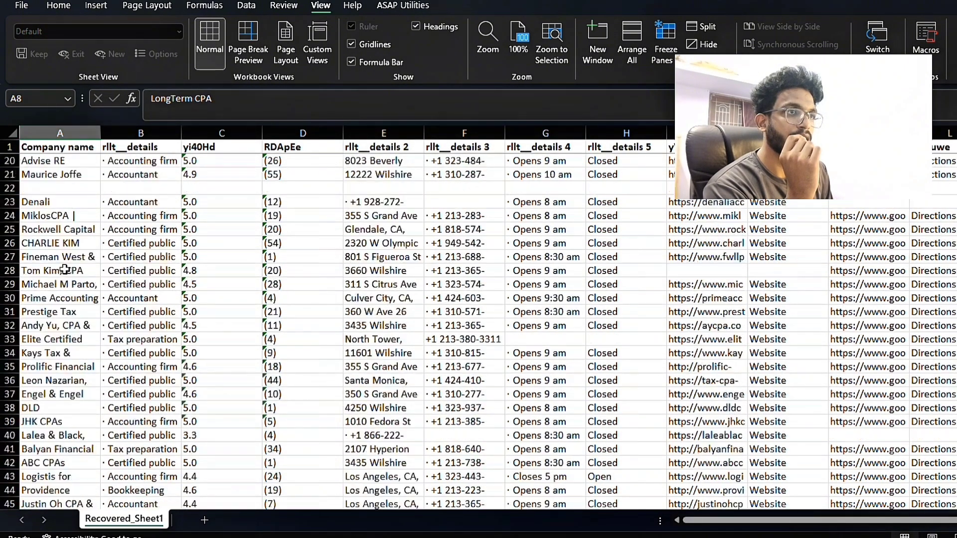
scroll(65, 253, "up", 6)
Step: Add a filter to the Company name column and show only its blank entries
left_click(98, 146)
left_click(60, 133)
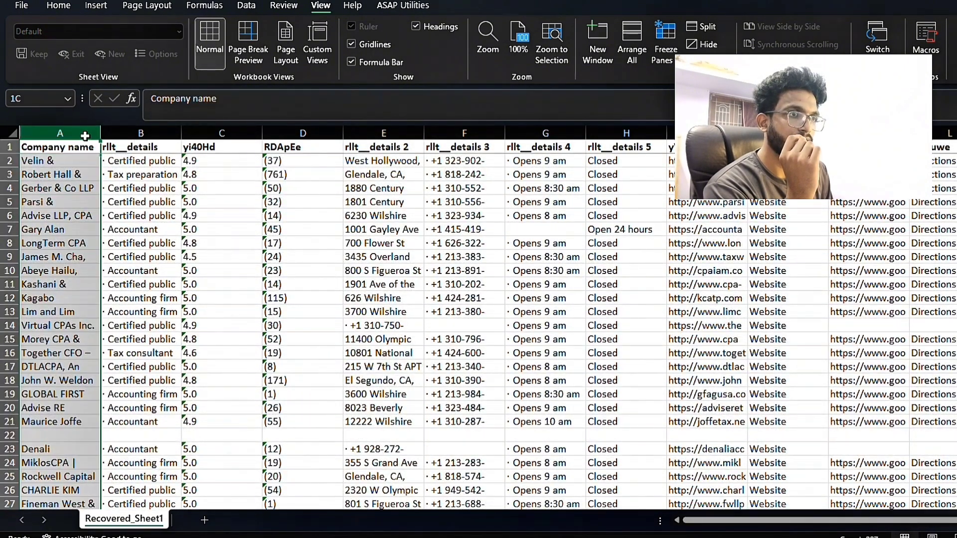
left_click(258, 5)
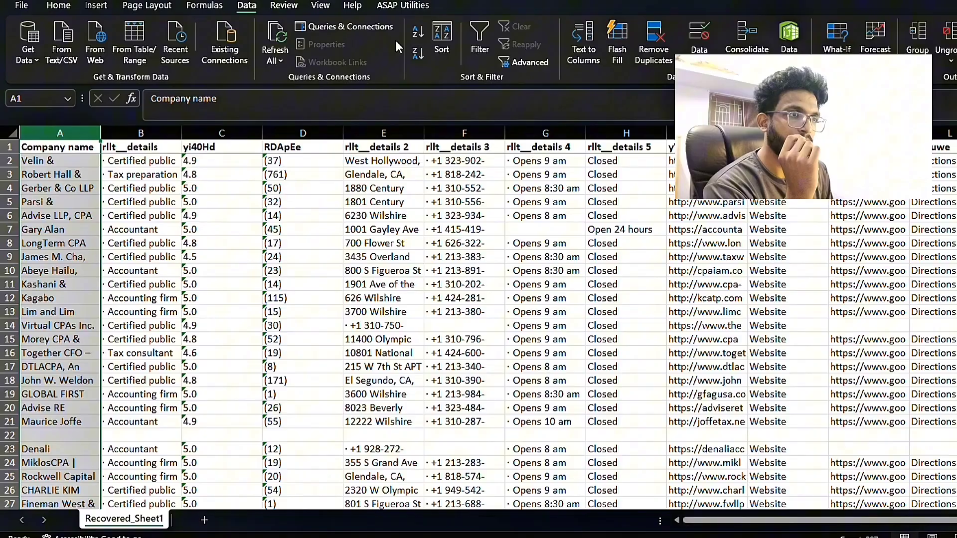
left_click(482, 47)
left_click(95, 146)
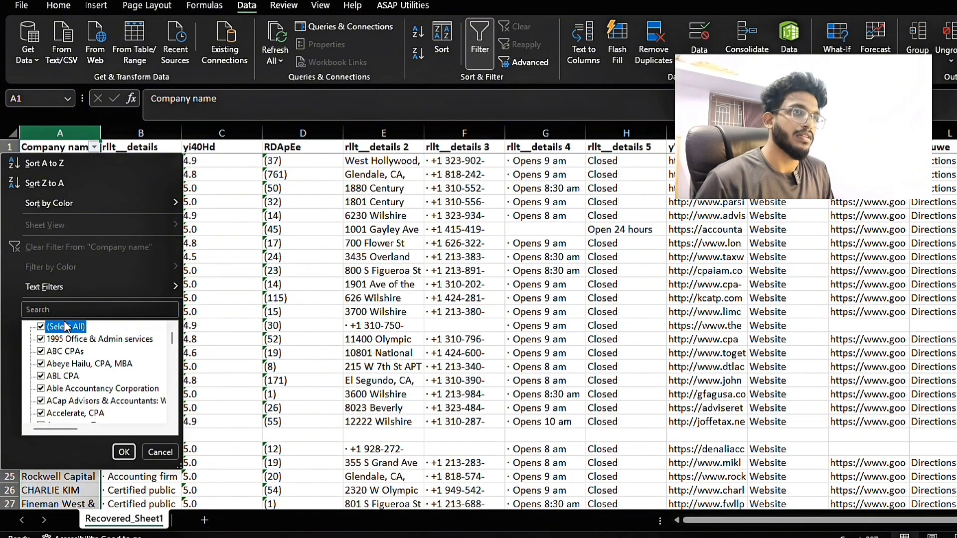
scroll(174, 343, "down", 3)
scroll(174, 342, "up", 3)
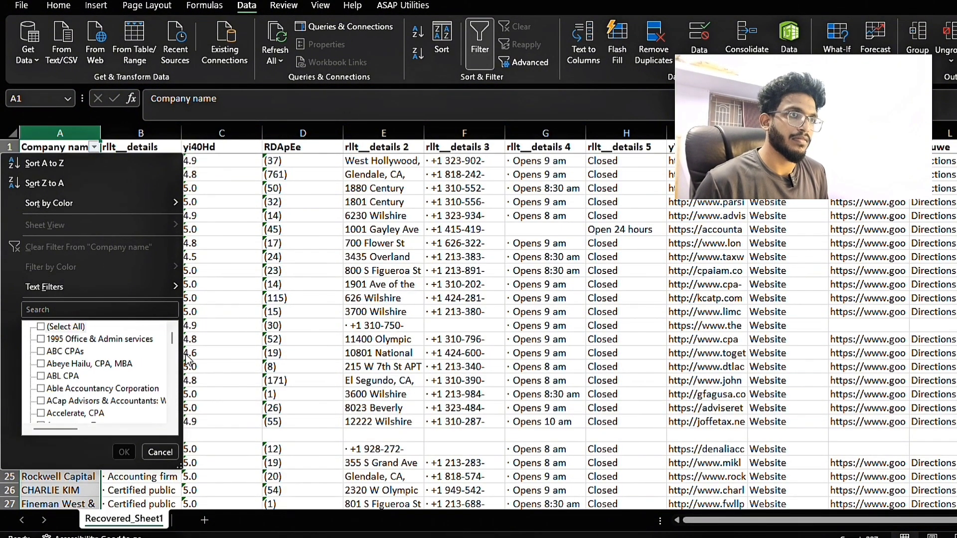
scroll(139, 424, "down", 15)
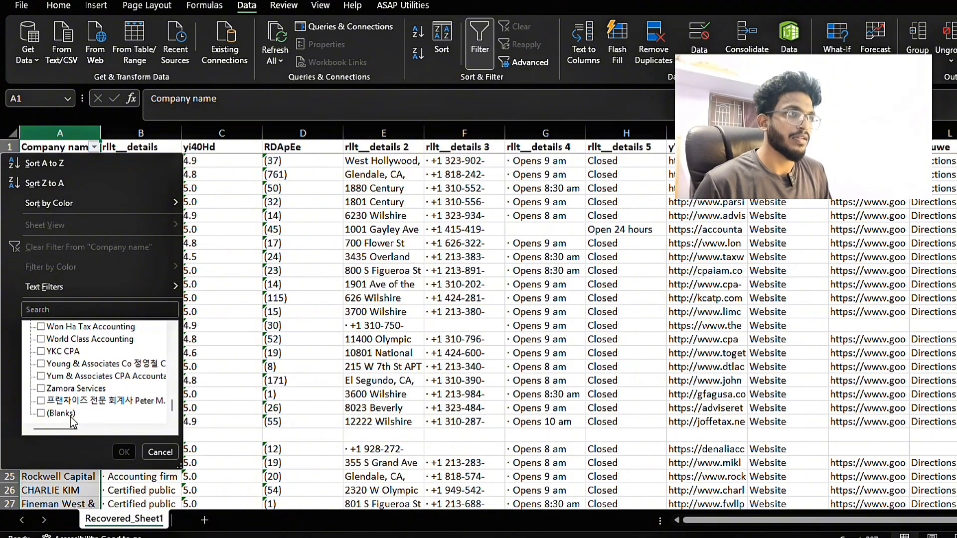
left_click(70, 416)
left_click(124, 452)
Step: Delete the filtered blank rows below the header and clear the Company name filter
left_click(71, 295)
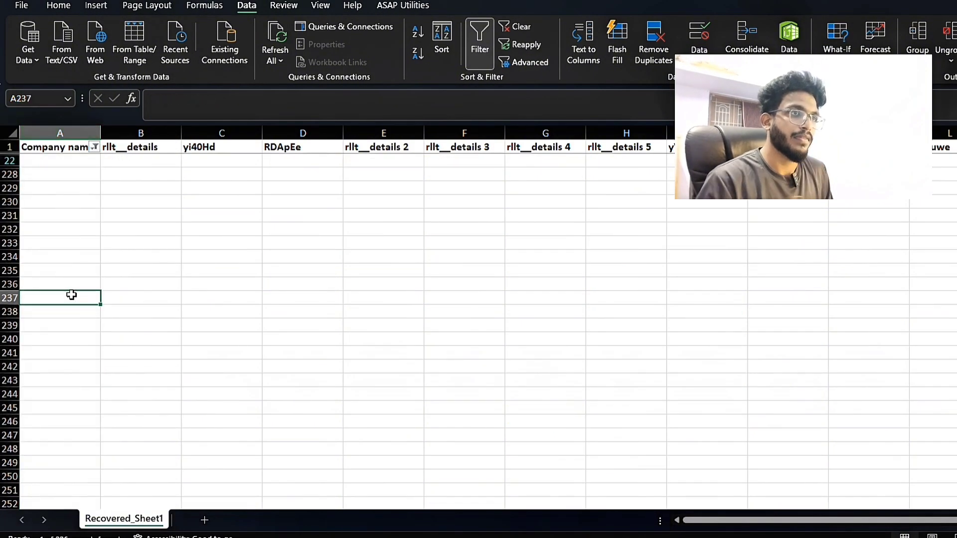
key("Up")
key("Up")
key("Up")
key("Up")
key("Up")
key("Up")
key("Up")
key("Up")
key("Up")
key("Up")
key("Up")
key("ctrl+shift+Down")
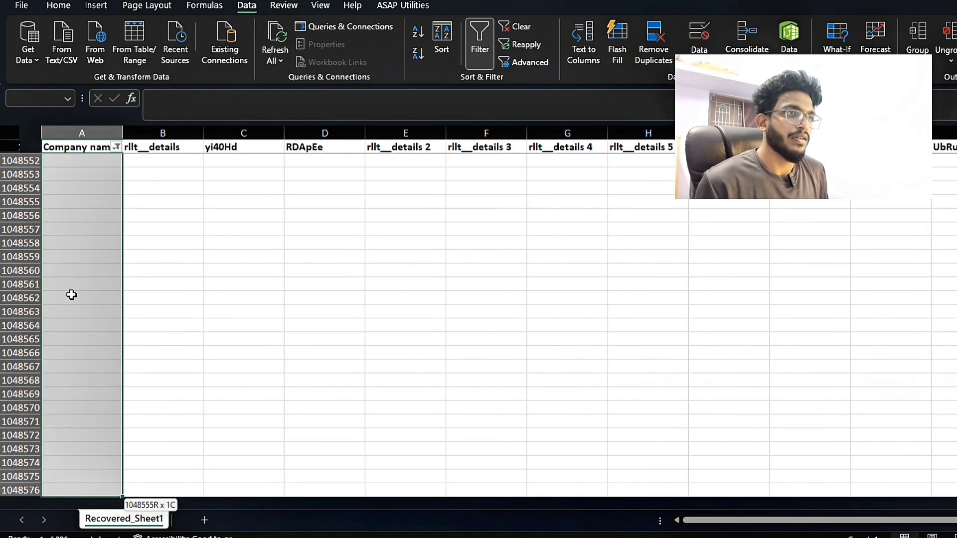
key("ctrl+shift+Right")
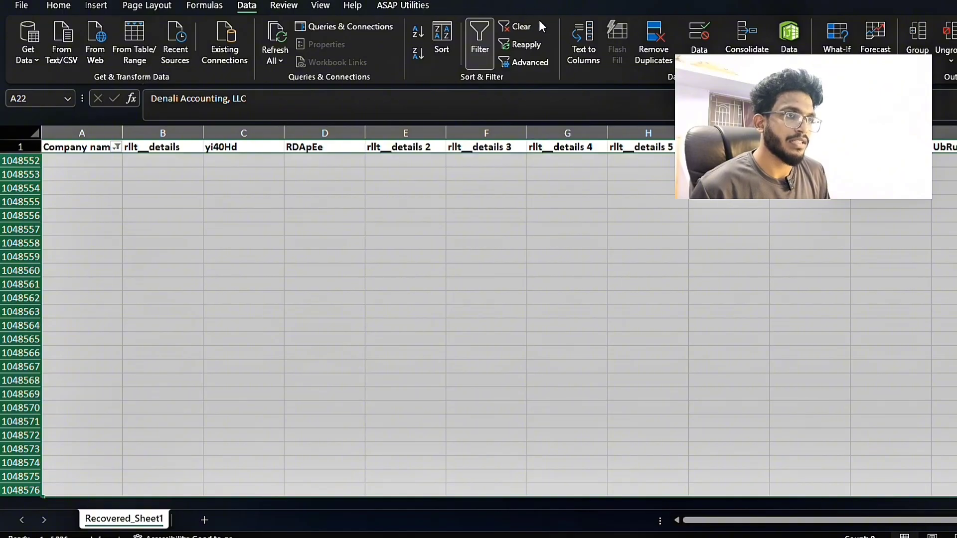
key("ctrl+minus")
left_click(519, 27)
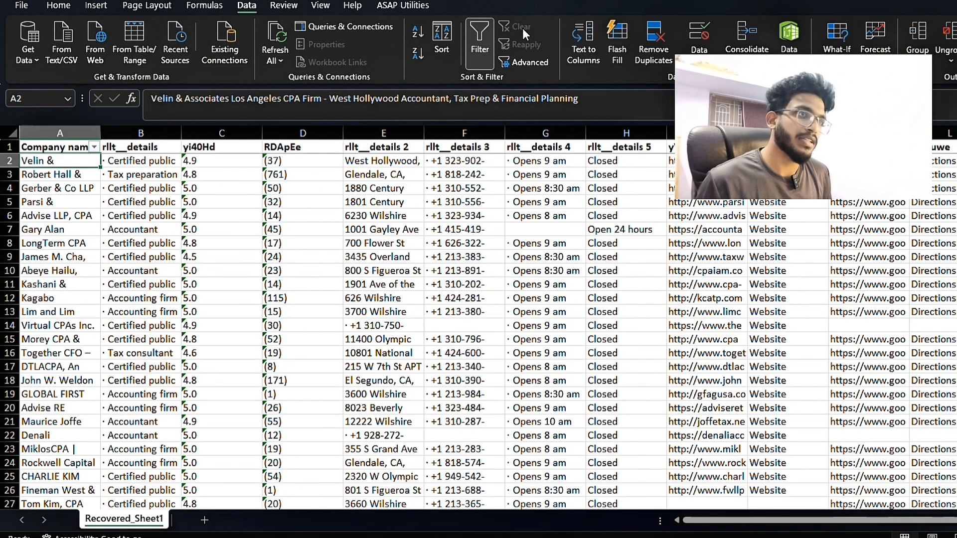
Step: Copy the leading dot and space from the text in cell B2, leaving the cell unedited
key("Up")
key("Right")
key("Down")
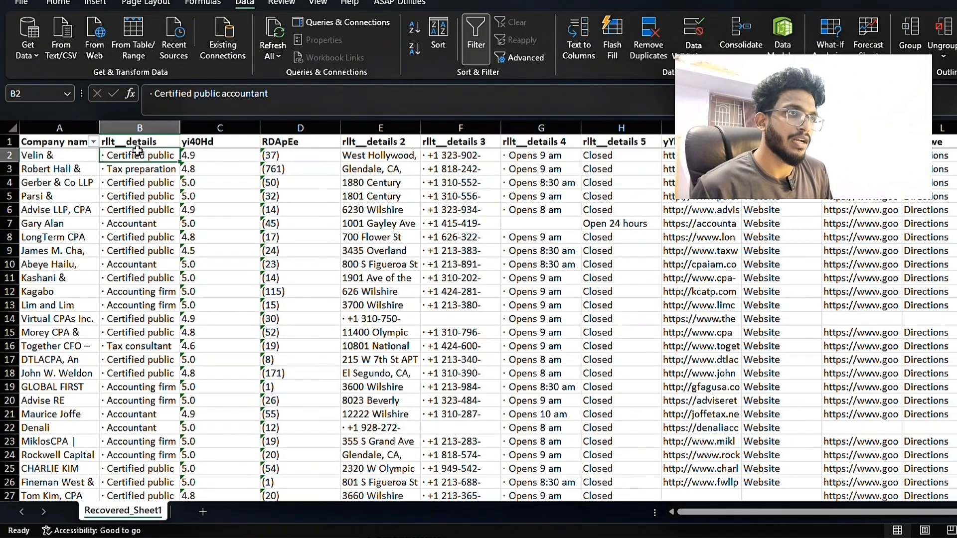
left_click(201, 157)
key("Left")
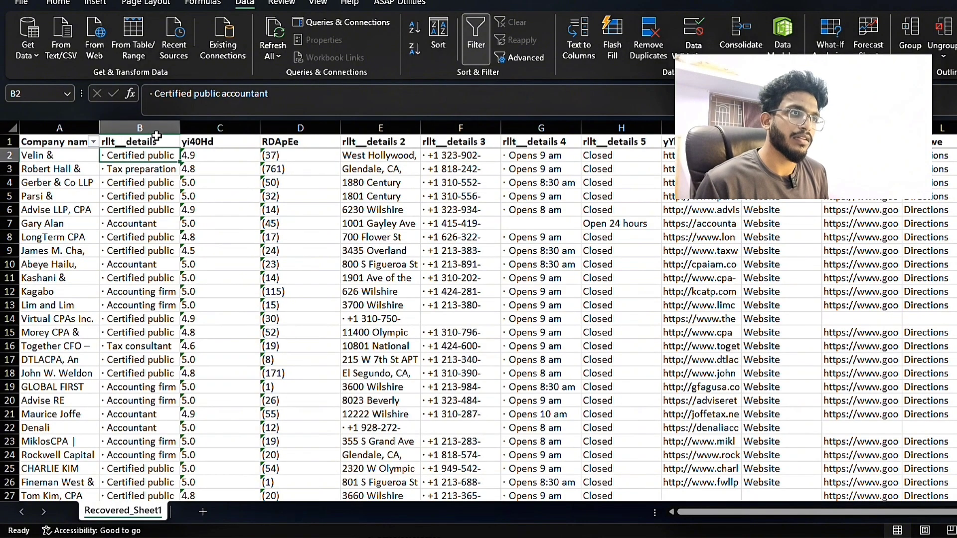
left_click(156, 92)
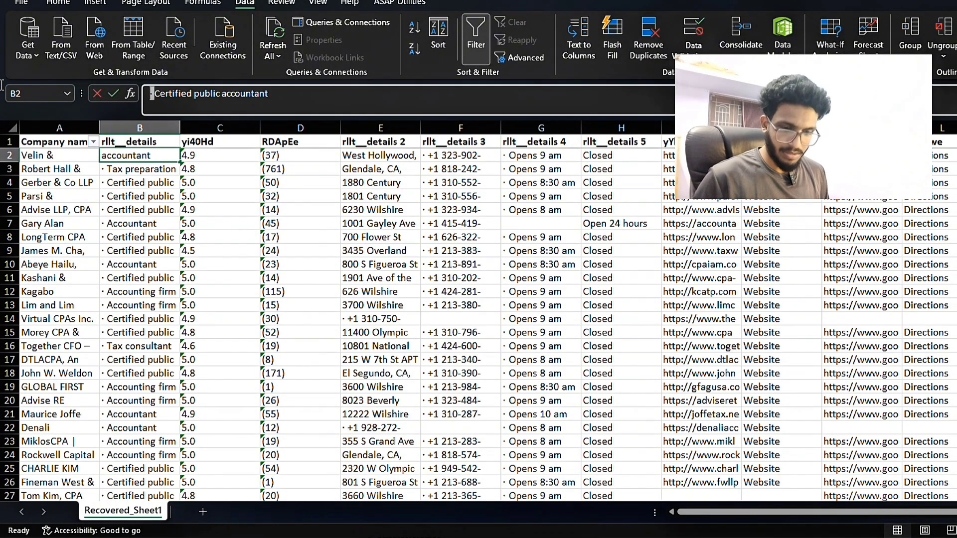
key("Escape")
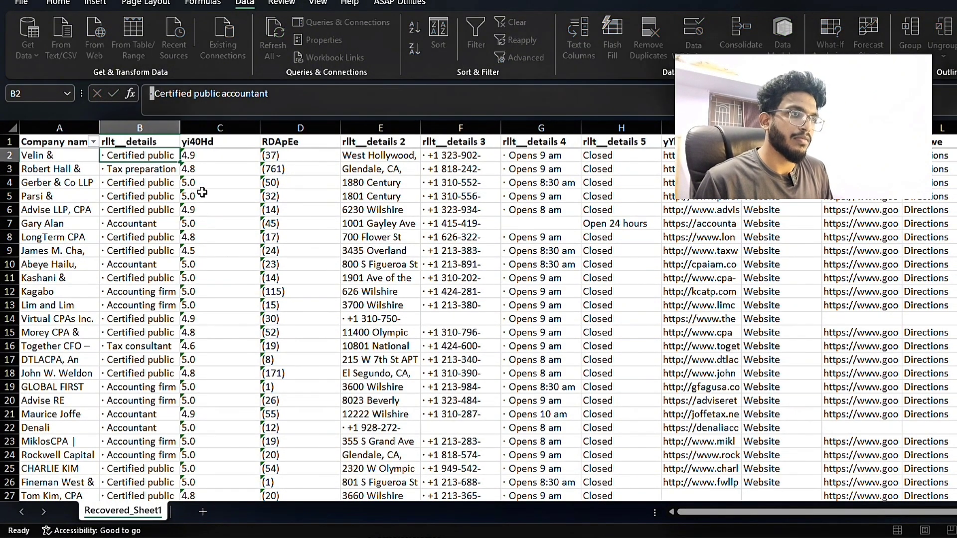
Step: Remove every leading "· " from column B by replacing it with nothing, and close Find and Replace
left_click(148, 118)
key("ctrl+f")
type("·")
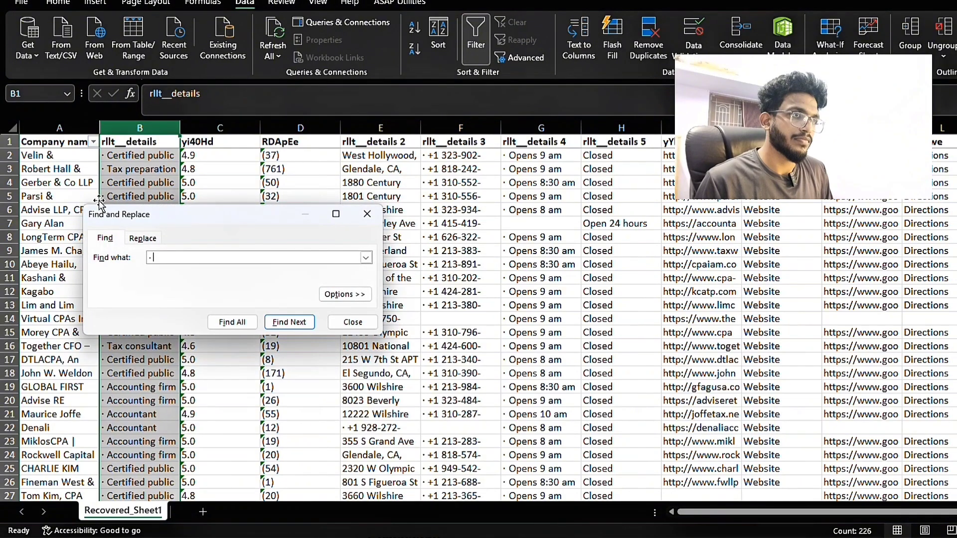
left_click(143, 238)
left_click(125, 323)
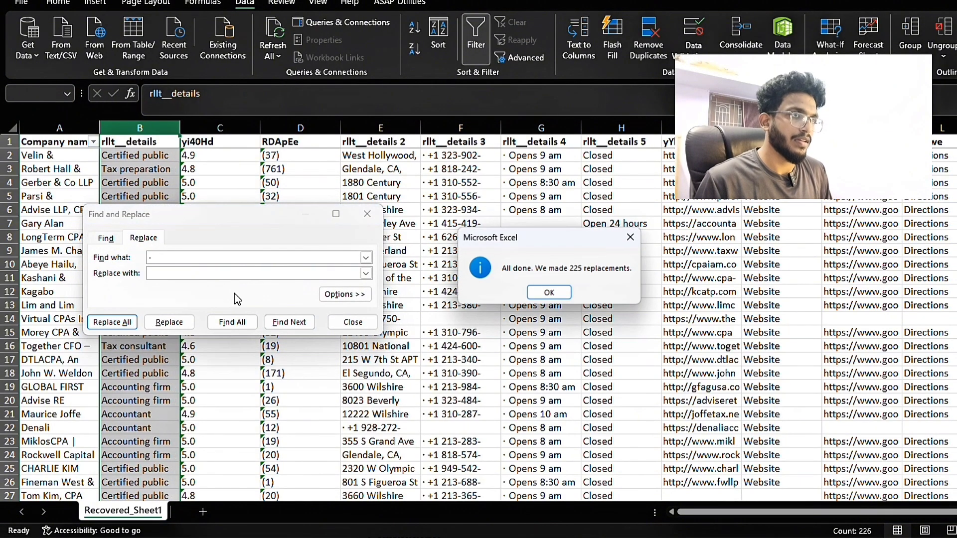
left_click(549, 293)
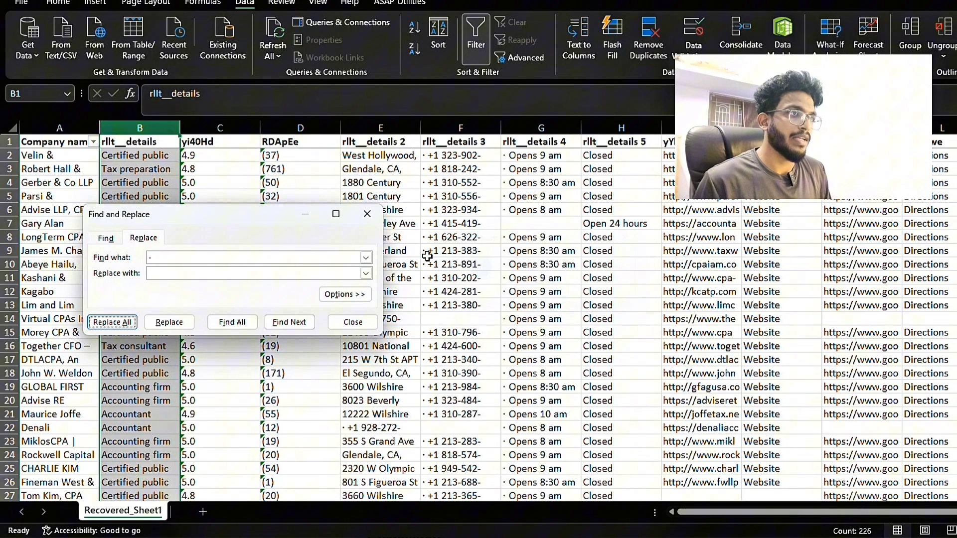
left_click(368, 214)
Step: Rename the rllt__details header in cell B1 as Industry
left_click(114, 141)
type("Ind")
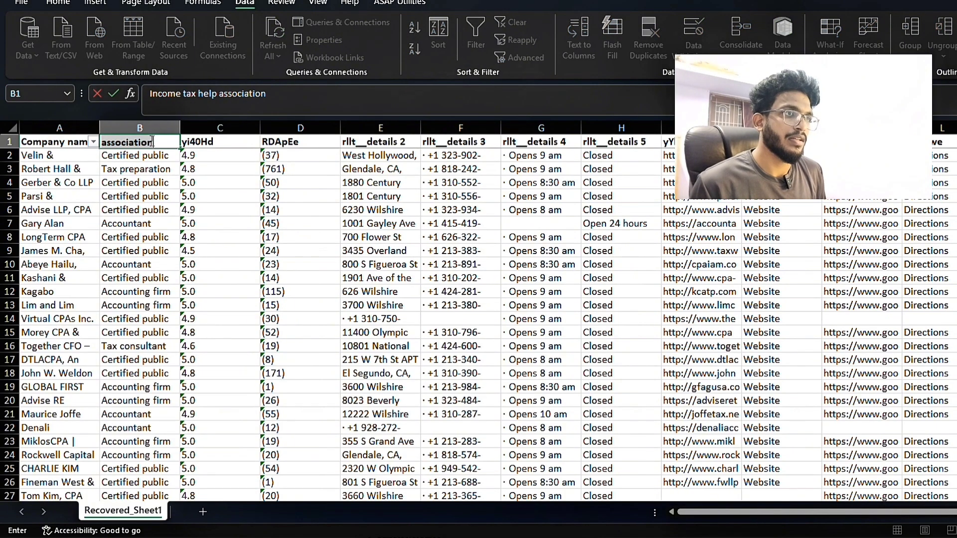
type("ustry")
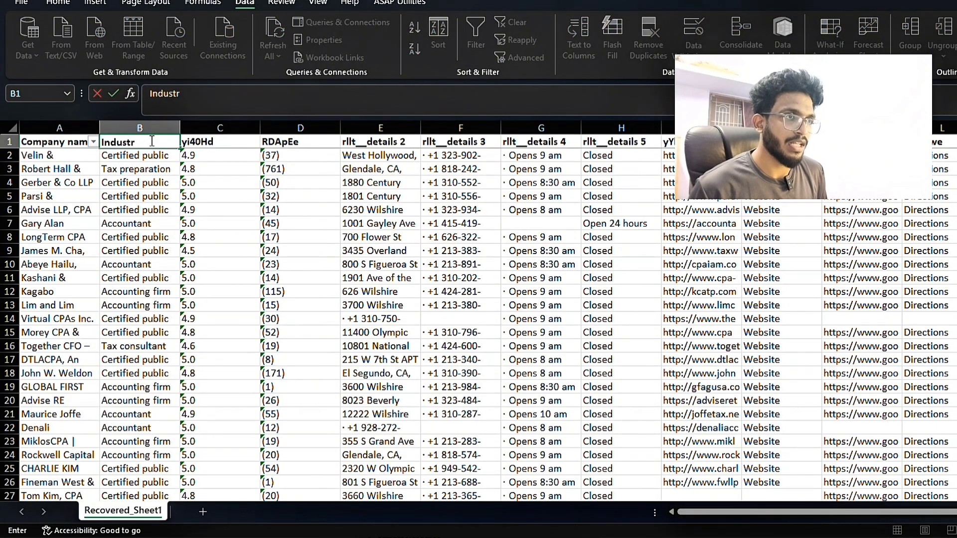
key("Return")
Step: Delete the yi40Hd and RDApEe columns holding the ratings and review counts
key("Up")
key("Right")
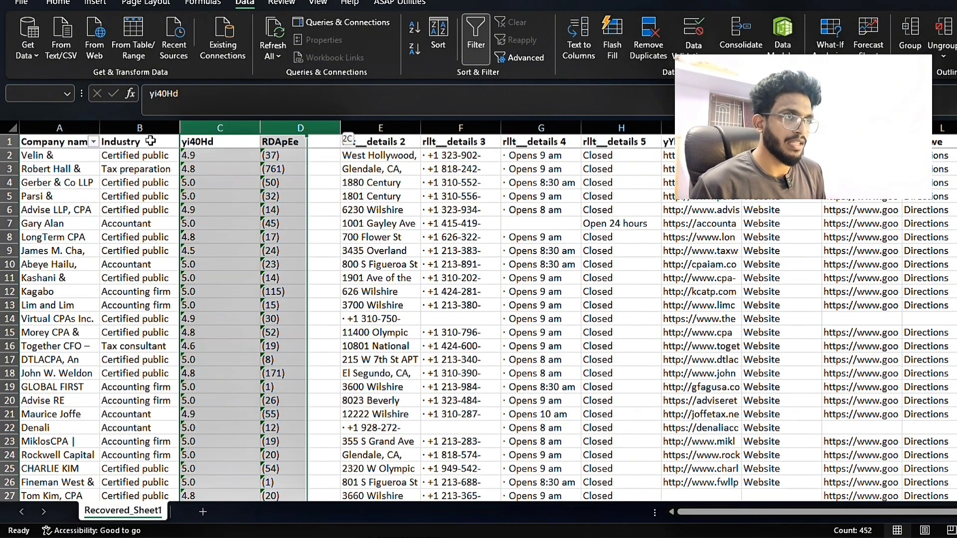
key("Left")
key("Down")
key("Right")
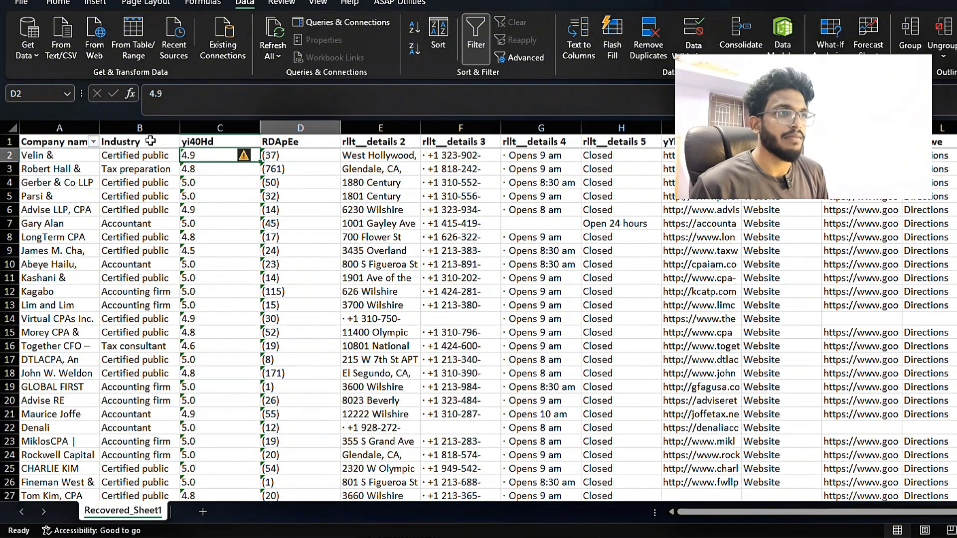
key("ctrl+space")
key("shift+Right")
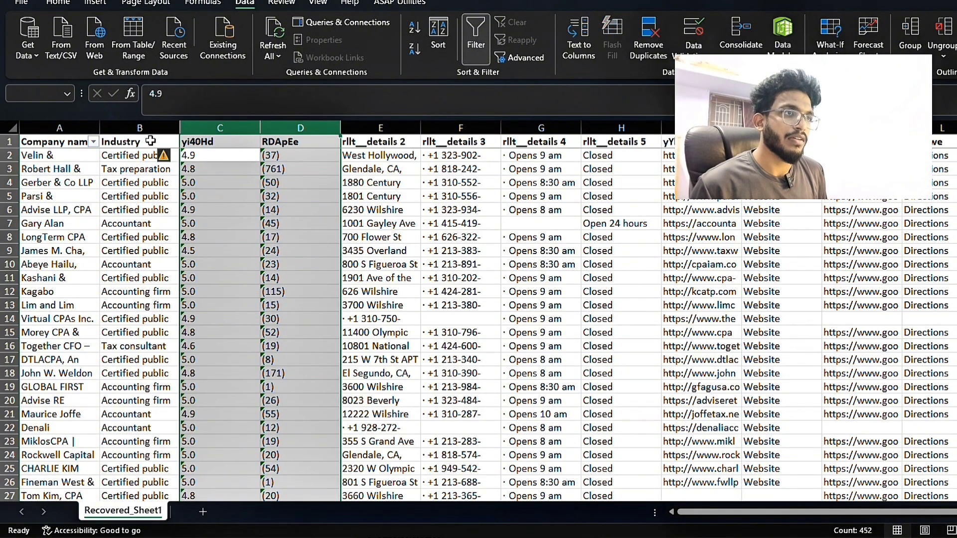
key("ctrl+minus")
Step: Rename the rllt__details 2 header as Location and the rllt__details 3 header as Phone
key("Right")
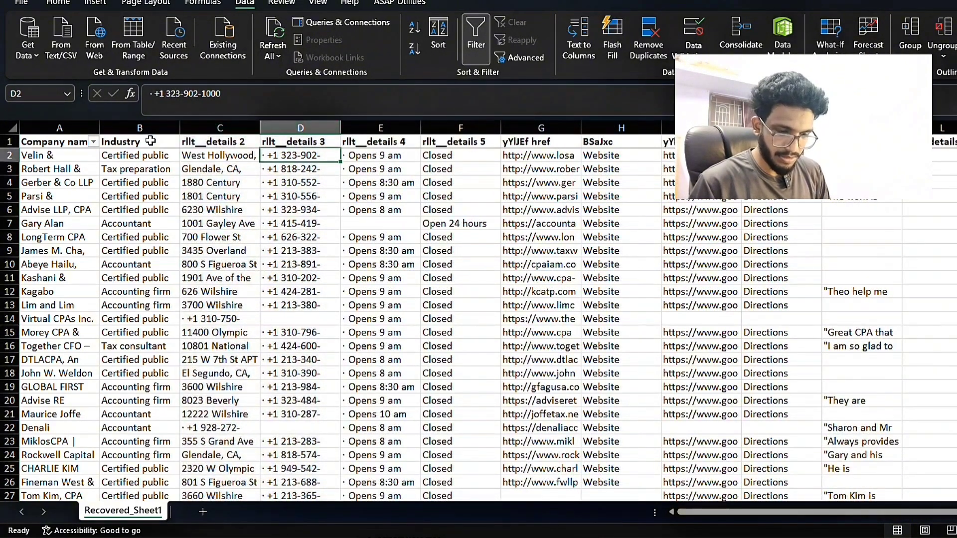
key("Left")
key("Right")
key("Left")
key("Right")
key("Left")
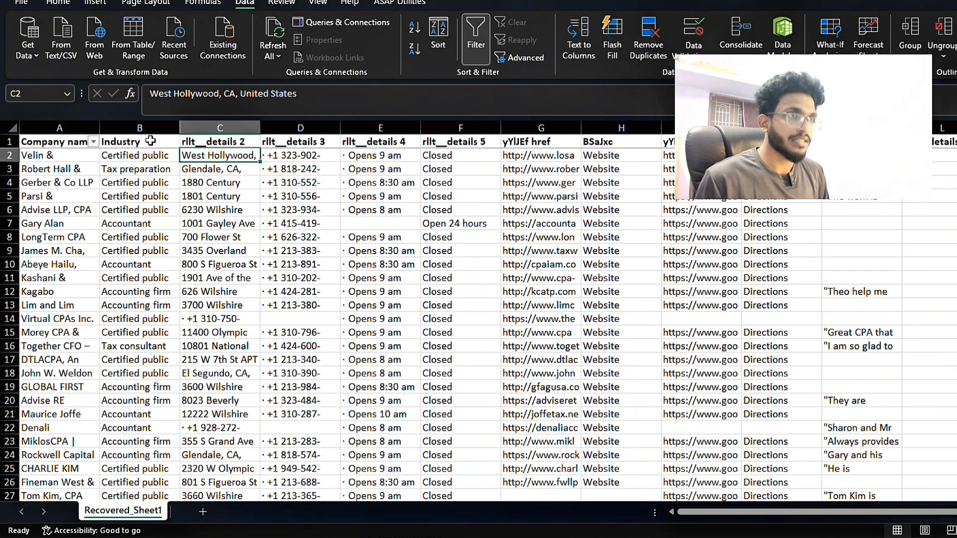
key("Up")
key("F2")
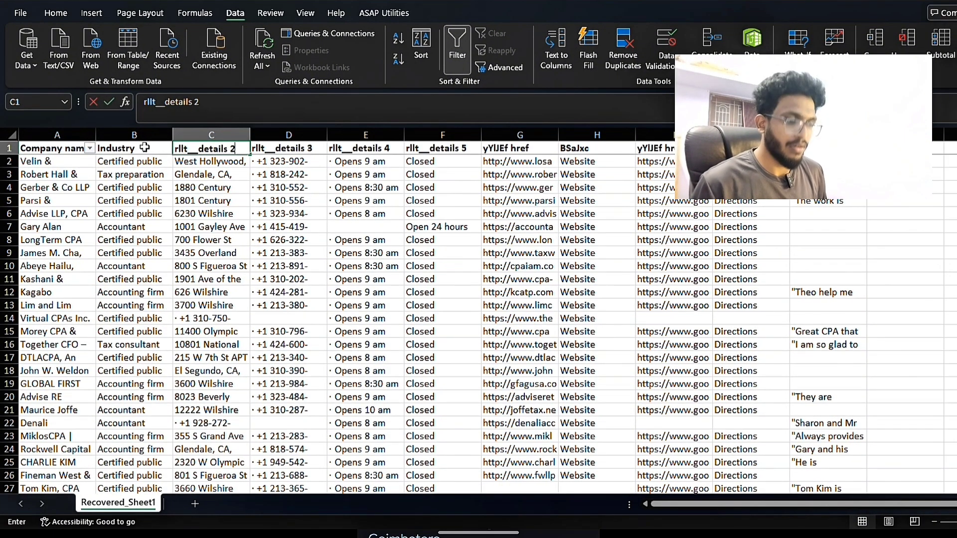
type("Loca")
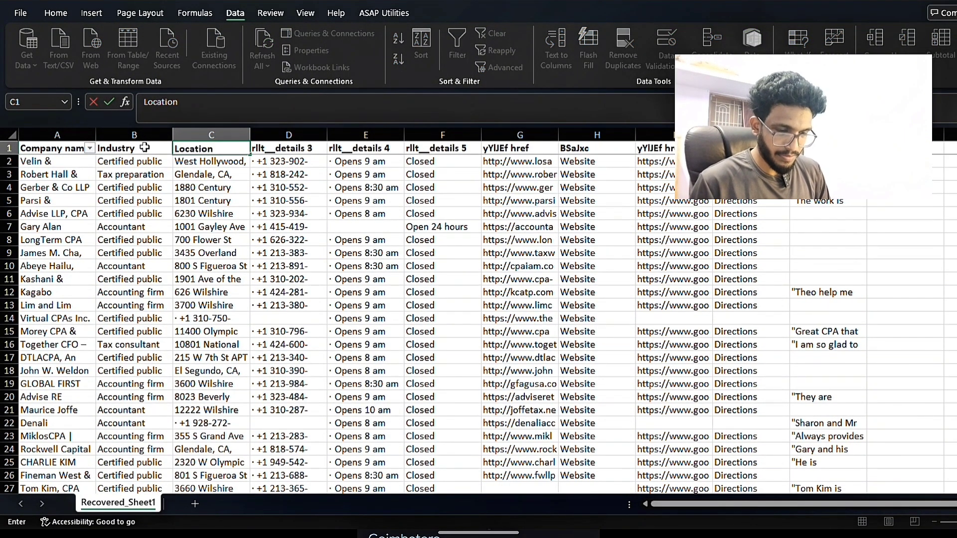
type("tion")
key("Tab")
type("Pho")
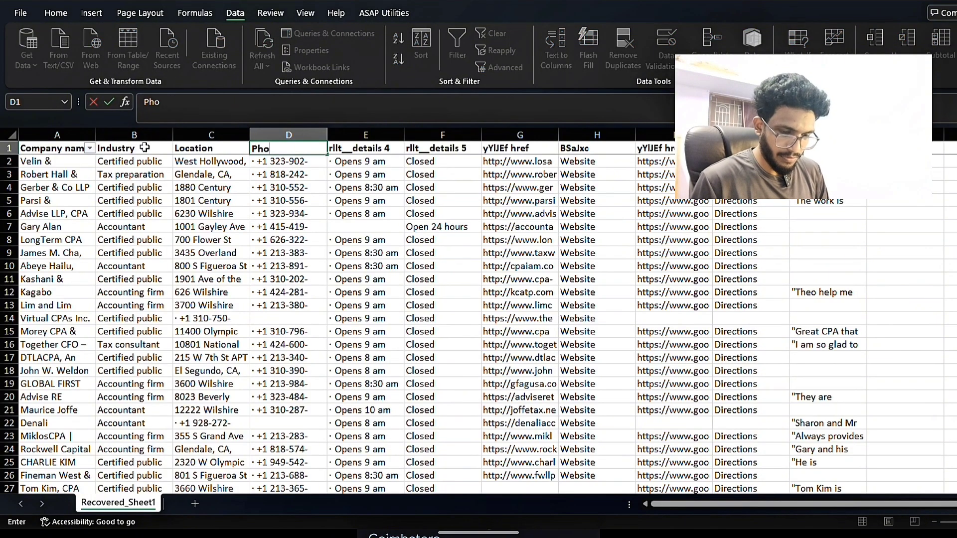
key("Tab")
Step: Delete the rllt__details 4 and rllt__details 5 columns with the opening hours
key("ctrl+space")
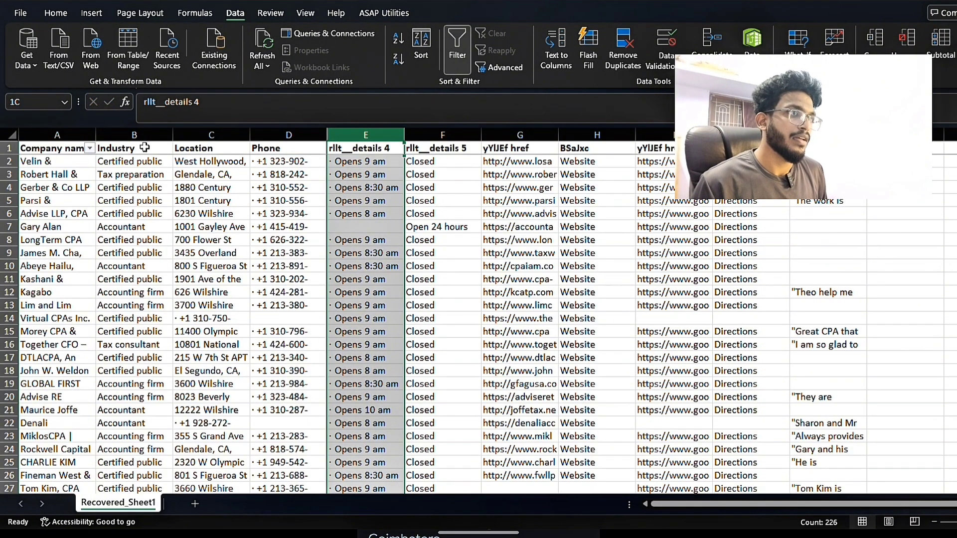
key("shift+Right")
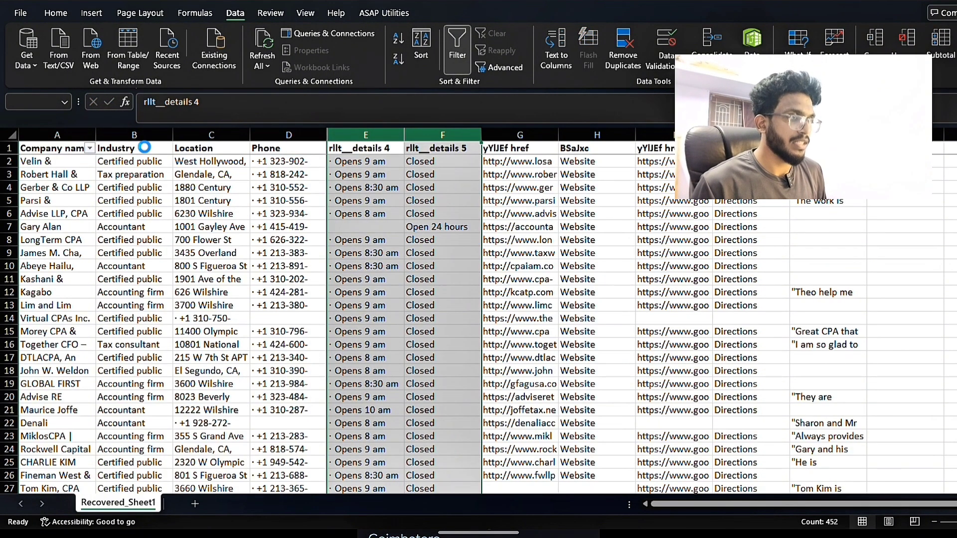
key("ctrl+minus")
key("Right")
key("ctrl+space")
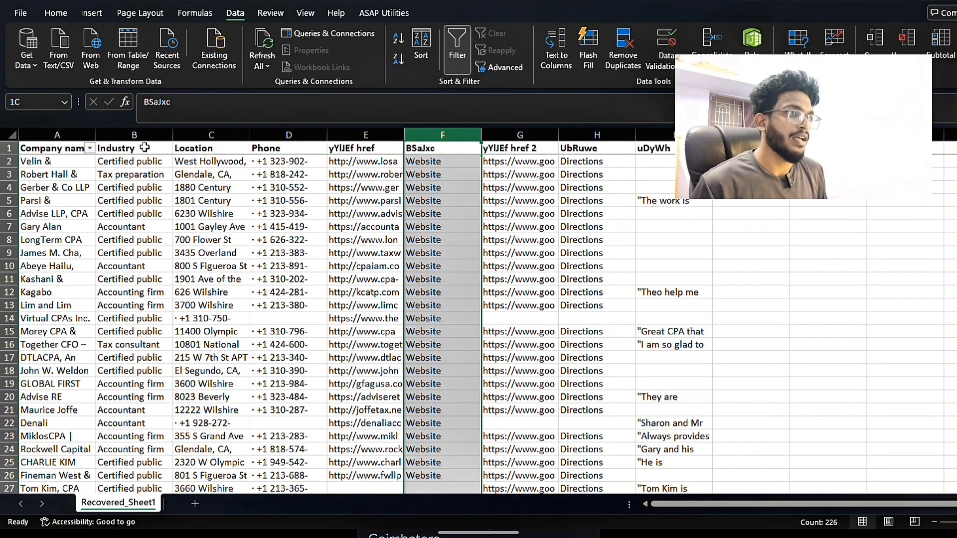
key("shift+Right")
key("Right")
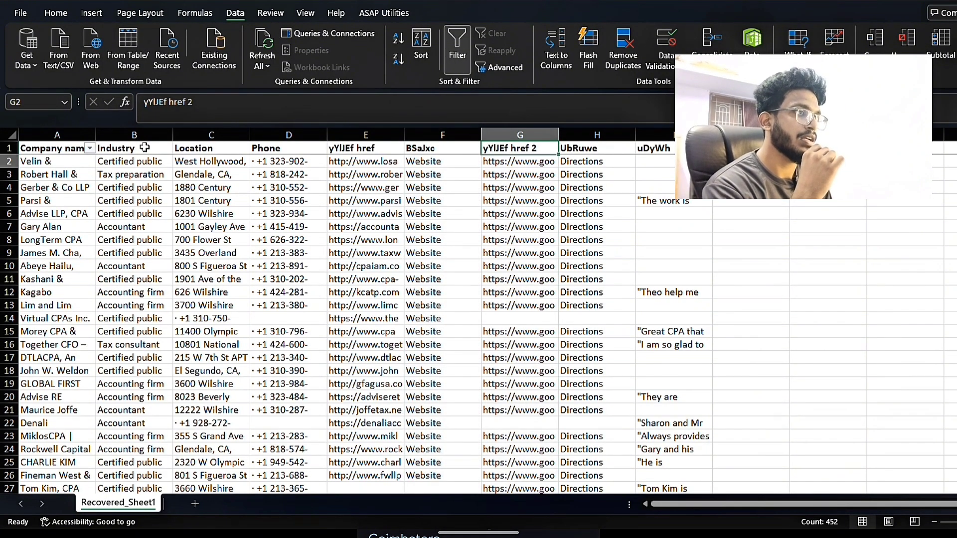
key("Right")
key("Down")
key("Left")
key("Left")
key("Right")
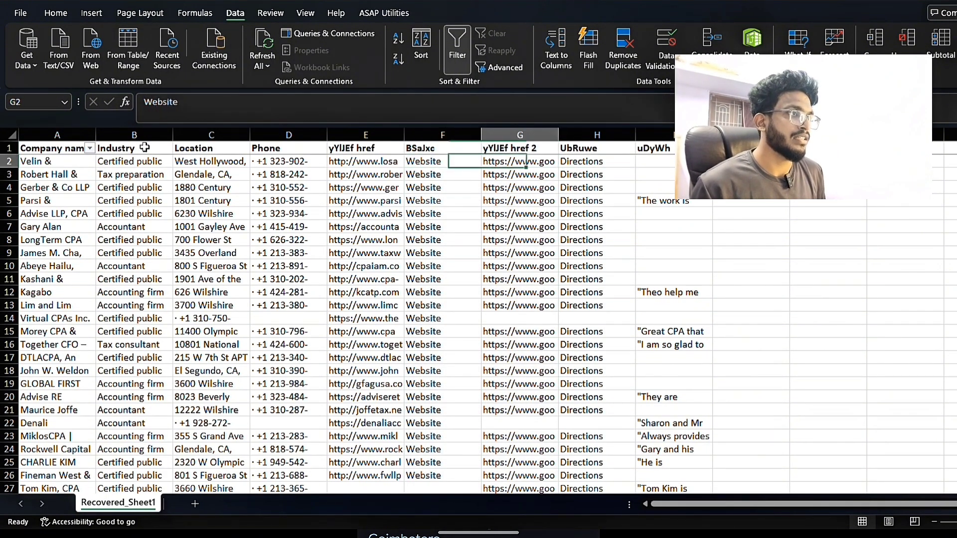
key("Right")
key("Right")
key("Down")
key("Down")
key("Down")
key("Left")
key("Left")
key("Left")
Step: Clear the contents of the BSaJxc column and every data column after it
key("ctrl+space")
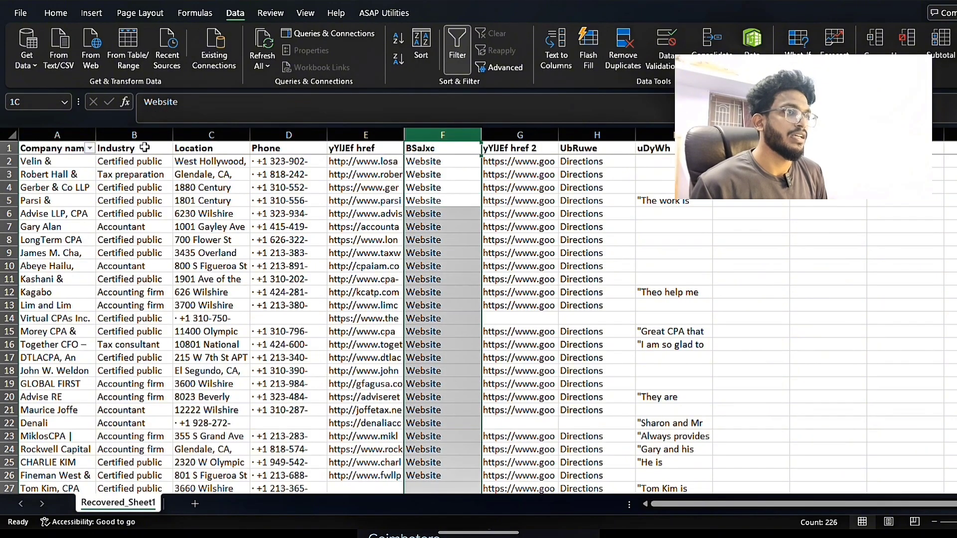
key("shift+Right")
key("shift+Right")
key("shift+Right")
key("shift+Right")
key("shift+Right")
key("shift+Right")
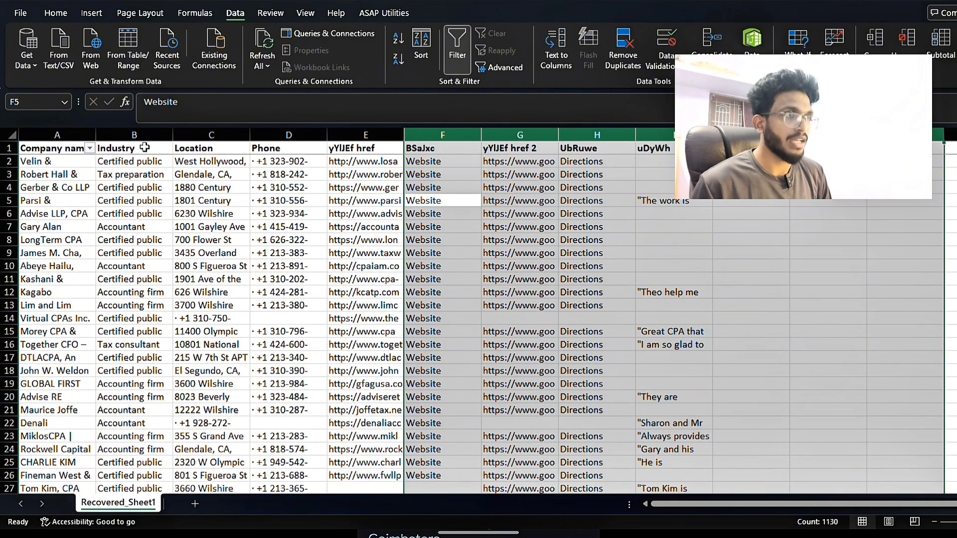
key("Delete")
Step: Look over the remaining column headers and the first company rows
key("Left")
key("Left")
key("Up")
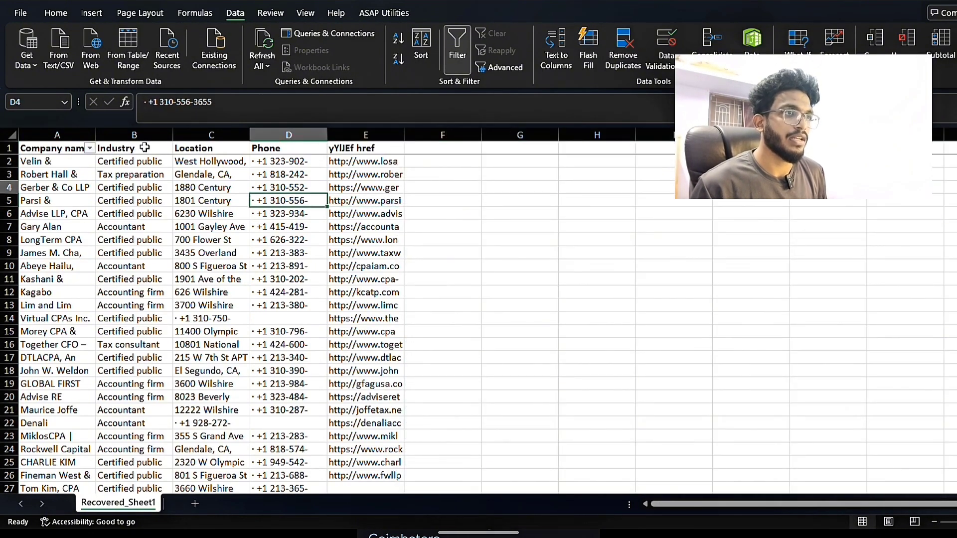
key("Up")
key("Up")
key("Up")
key("Left")
key("Right")
key("Right")
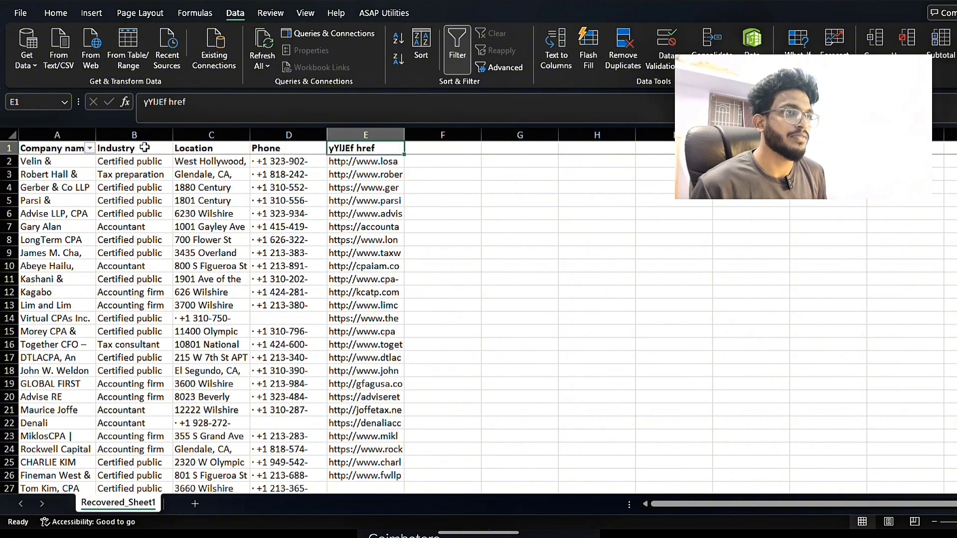
key("Left")
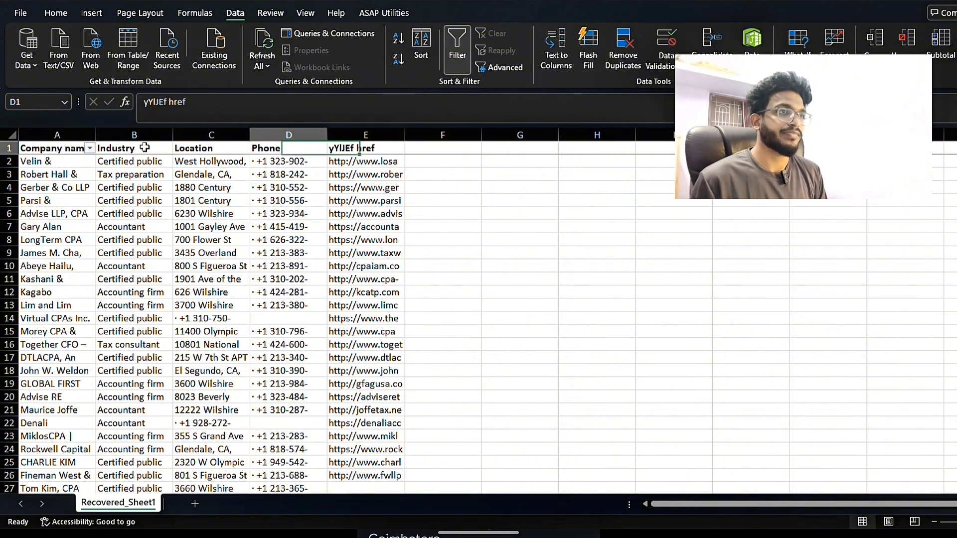
key("Left")
key("Left")
key("Left")
key("Down")
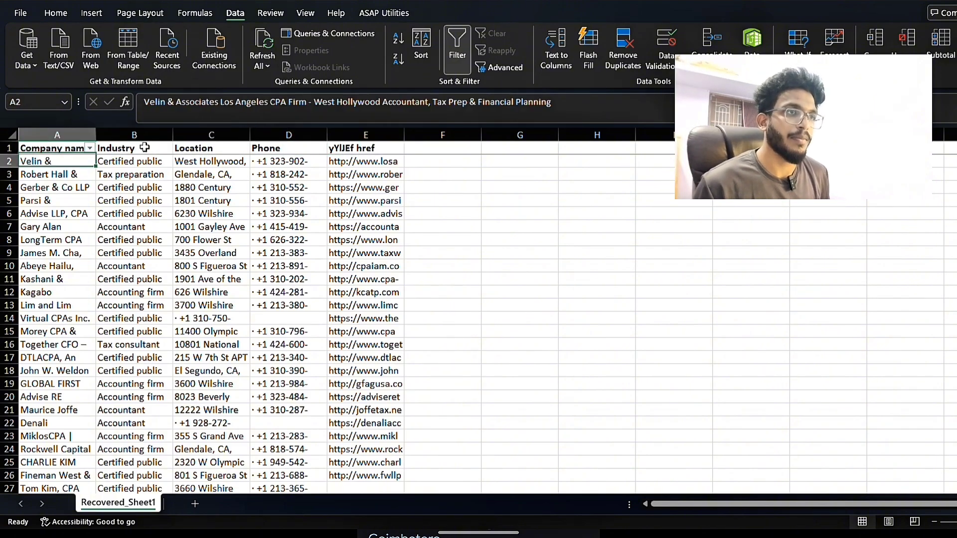
key("Down")
key("Down")
key("Down")
key("Up")
key("Up")
key("Up")
key("Up")
Step: Remove the existing filter from the header row
key("shift+space")
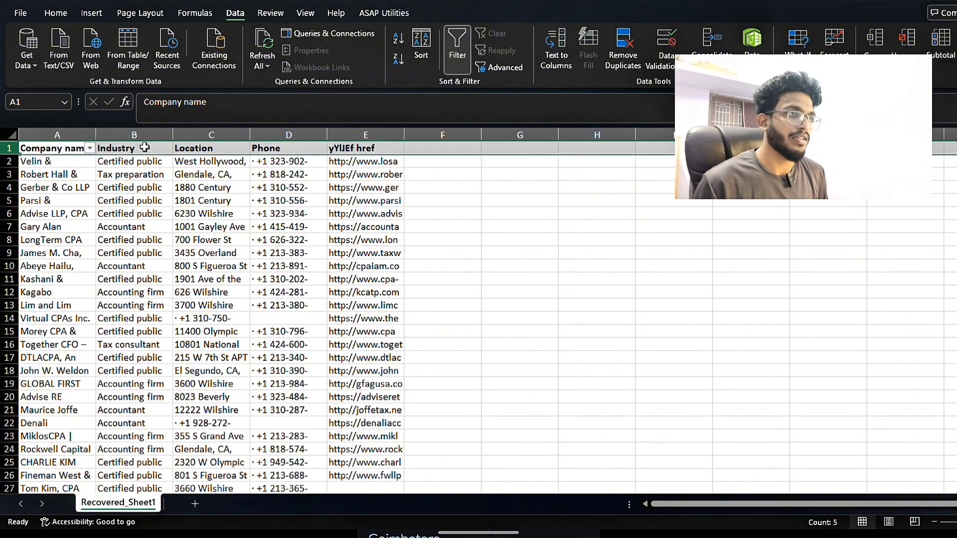
key("ctrl+shift+l")
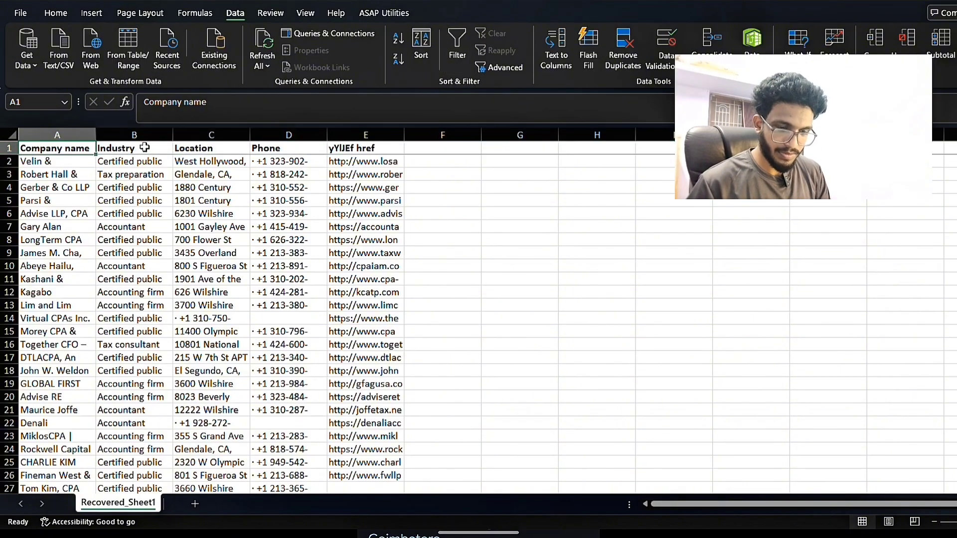
key("ctrl+shift+l")
key("F12")
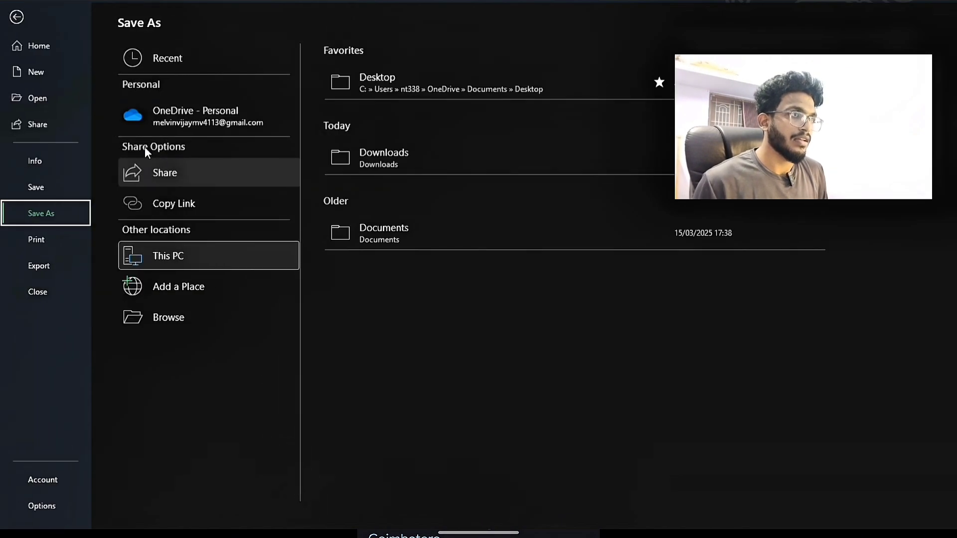
left_click(16, 19)
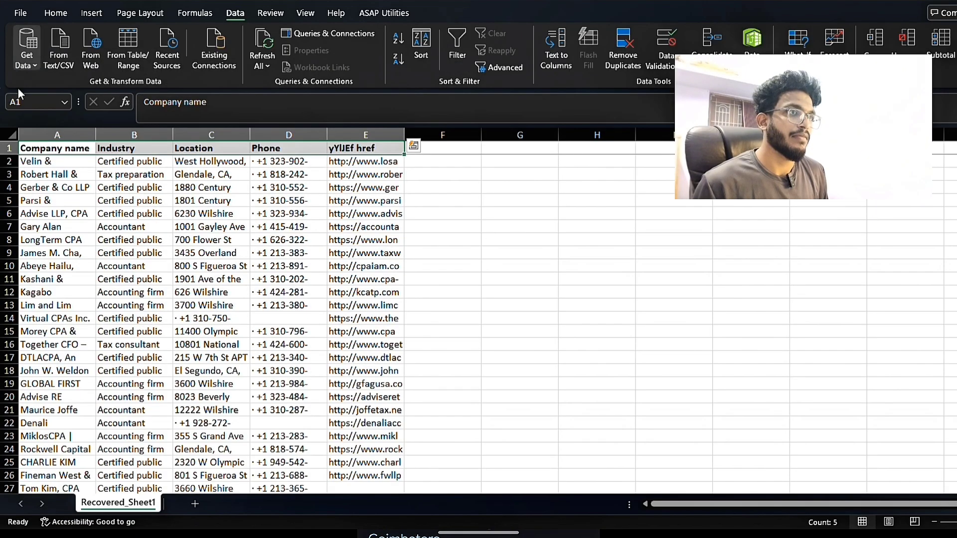
left_click(63, 149)
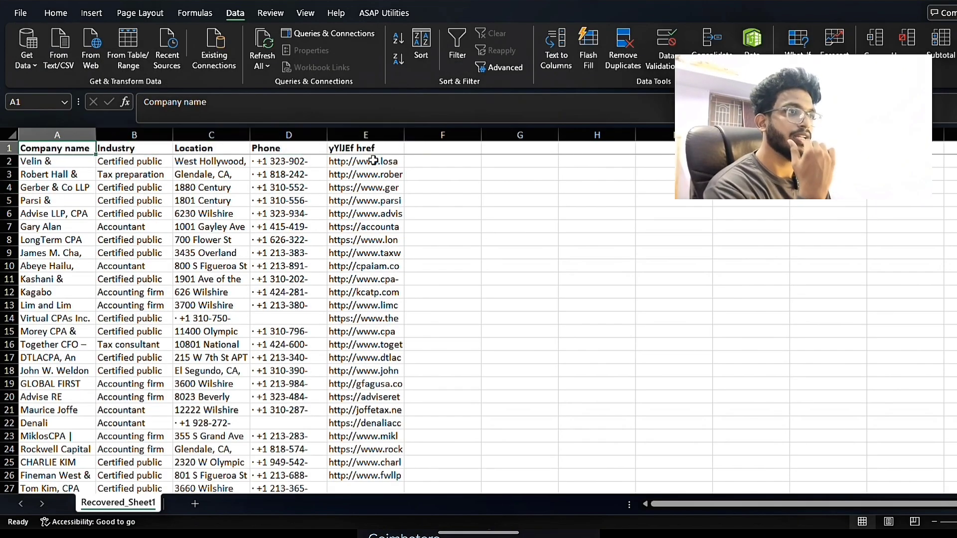
Step: Add filters to the Location and Phone columns and show only the rows with blank Phone entries
key("Right")
key("Right")
key("Right")
key("Down")
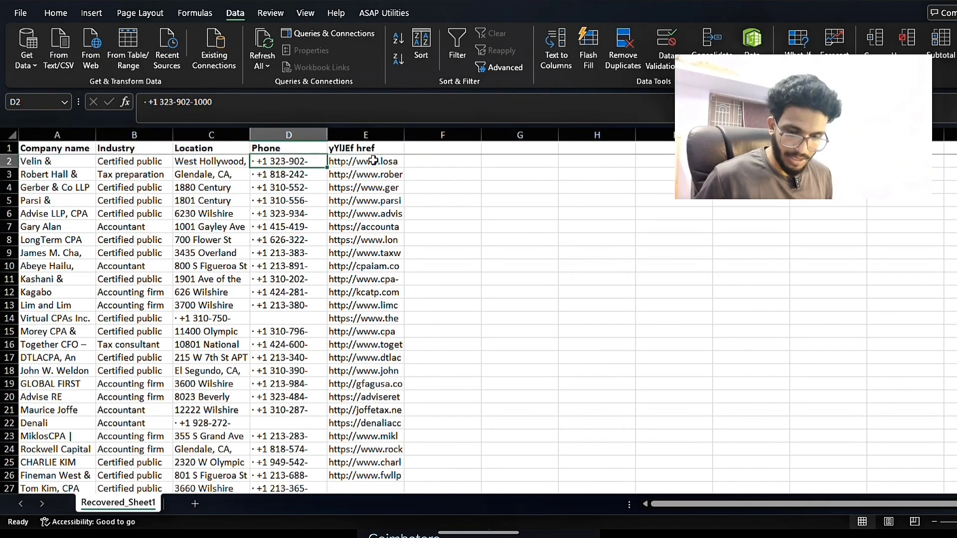
left_click_drag(212, 135, 289, 135)
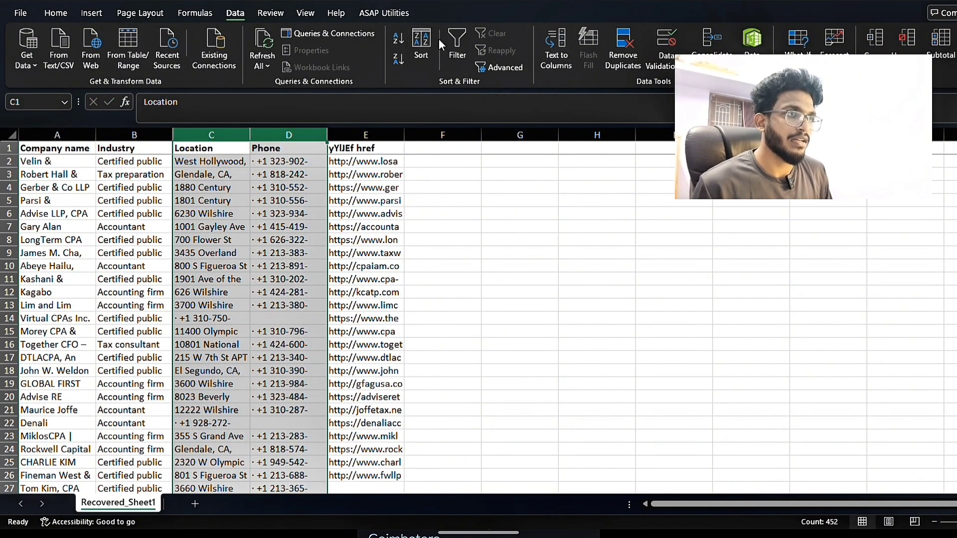
left_click(320, 148)
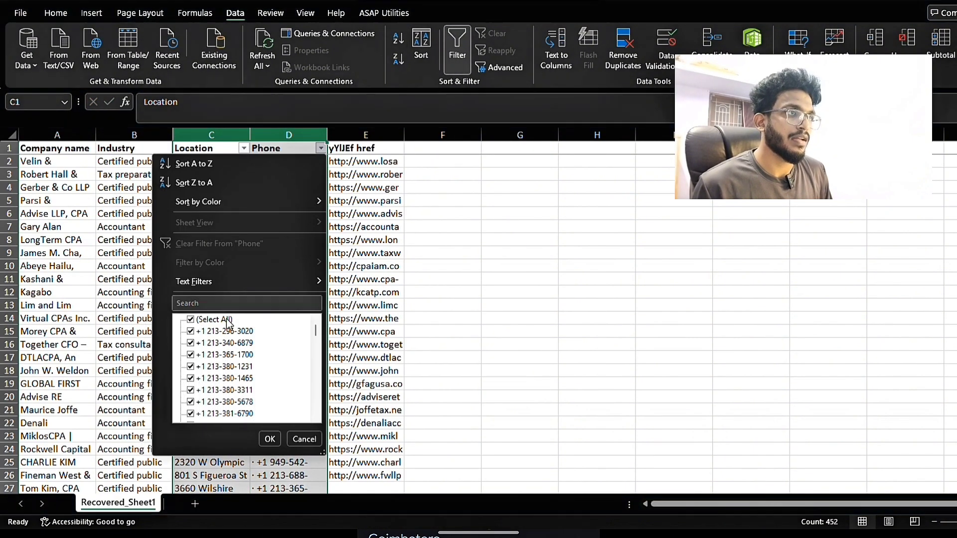
left_click(215, 320)
left_click_drag(311, 325, 304, 414)
left_click(216, 416)
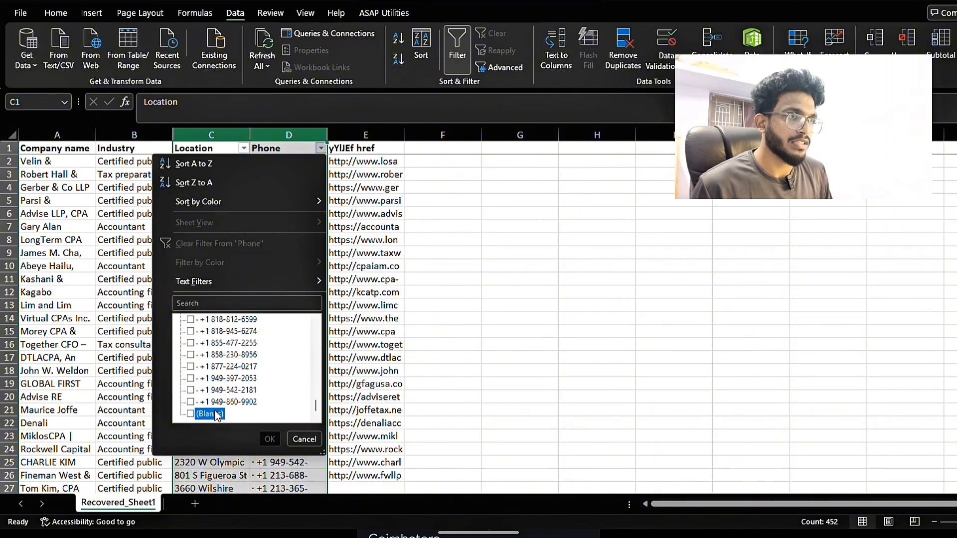
left_click(275, 443)
left_click(220, 192)
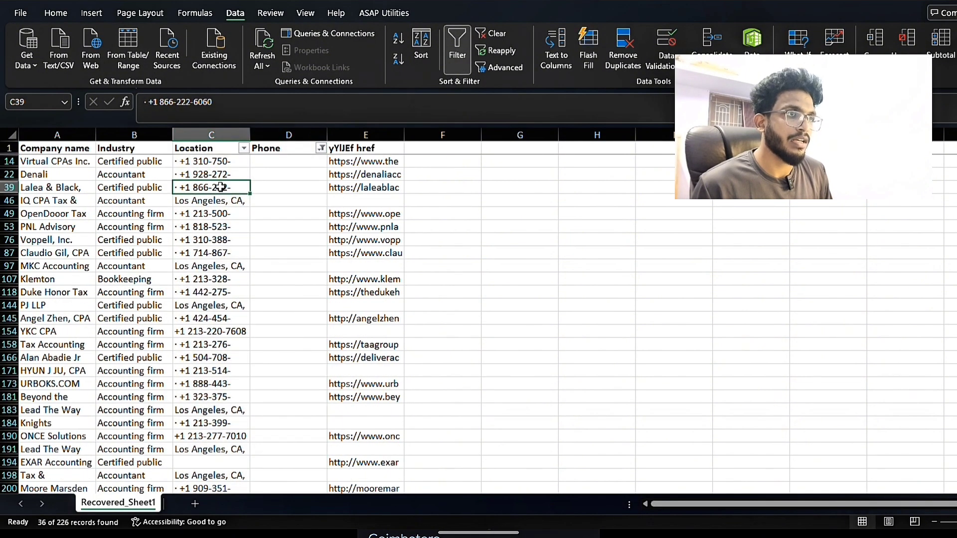
Step: Filter the Location column to show only the entries that contain phone numbers, excluding Los Angeles, CA, United States and blanks
left_click(243, 149)
left_click(135, 319)
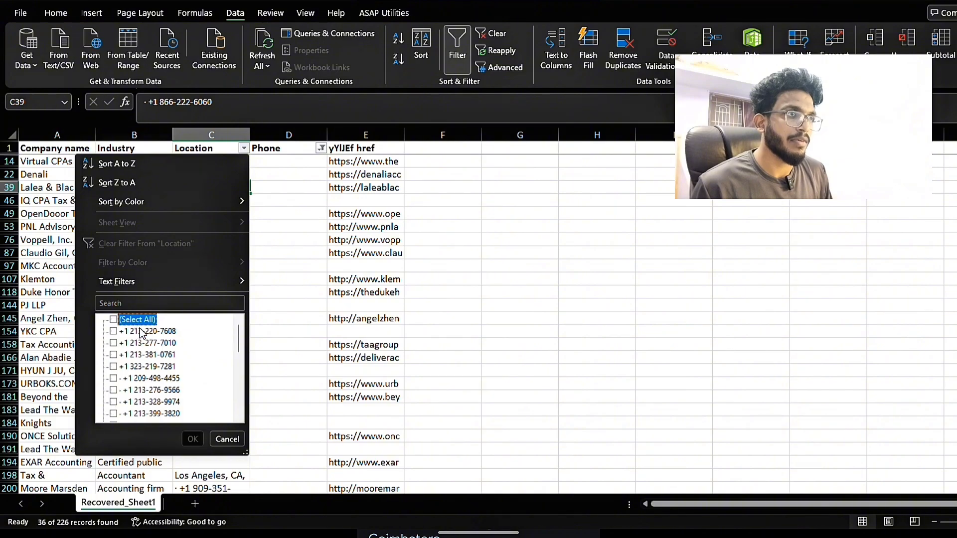
left_click(142, 332)
key("Down")
key("space")
key("Down")
key("space")
key("Down")
key("space")
key("Down")
key("space")
key("Down")
key("space")
key("Down")
key("space")
key("Down")
key("space")
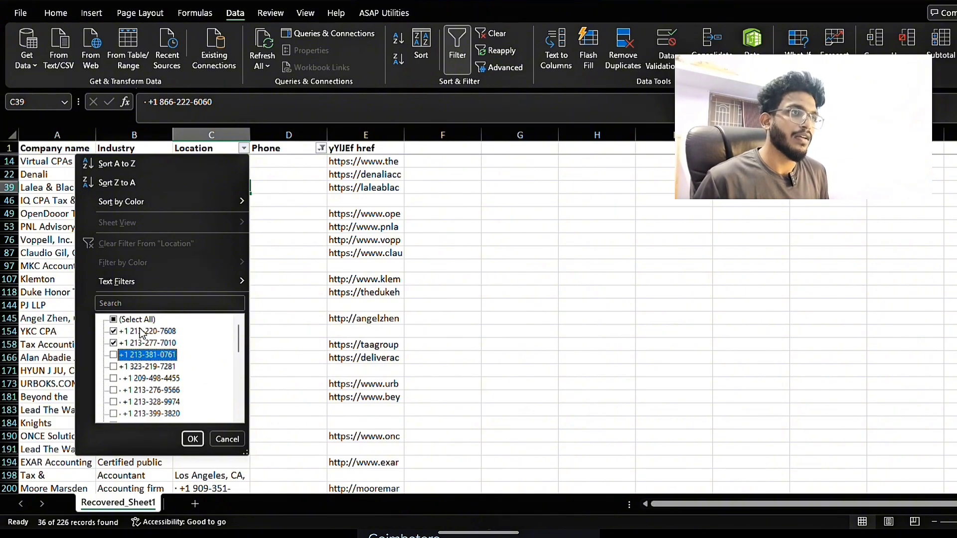
key("Down")
key("space")
key("Down")
key("space")
key("Down")
key("space")
key("Down")
key("space")
key("Down")
key("space")
key("Down")
key("space")
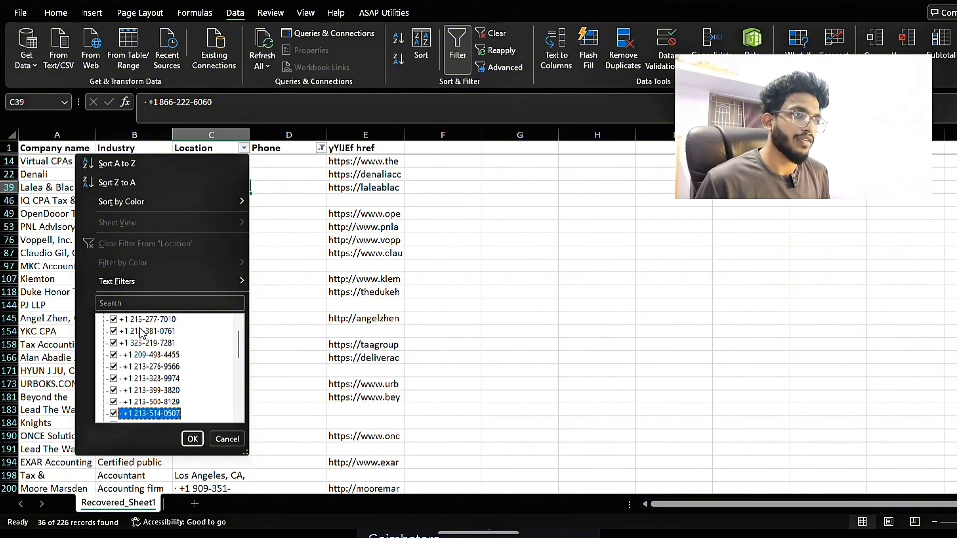
key("Down")
key("space")
key("Down")
key("space")
key("Down")
key("space")
key("Down")
key("space")
key("Down")
key("space")
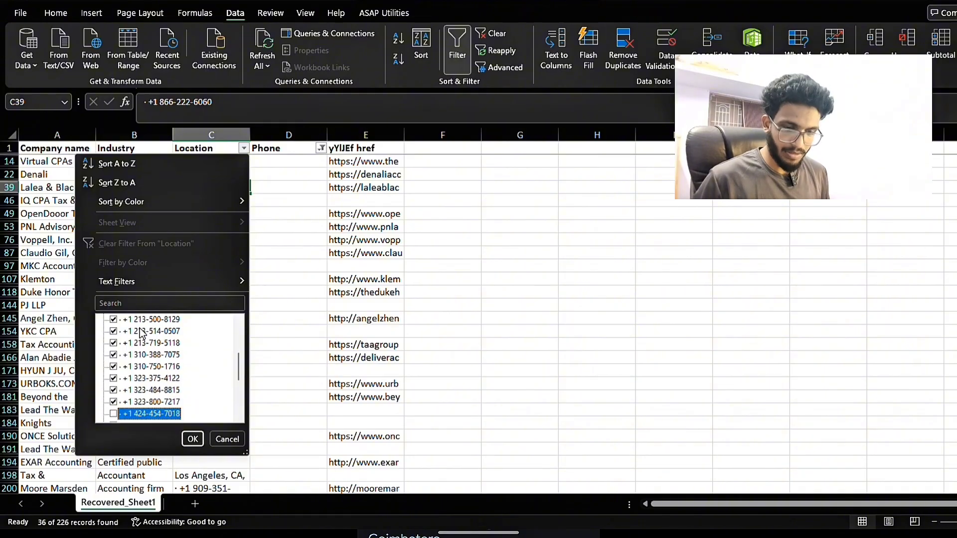
key("Down")
key("space")
key("Down")
key("space")
key("Down")
key("space")
key("Down")
key("space")
key("Down")
key("space")
key("Down")
key("space")
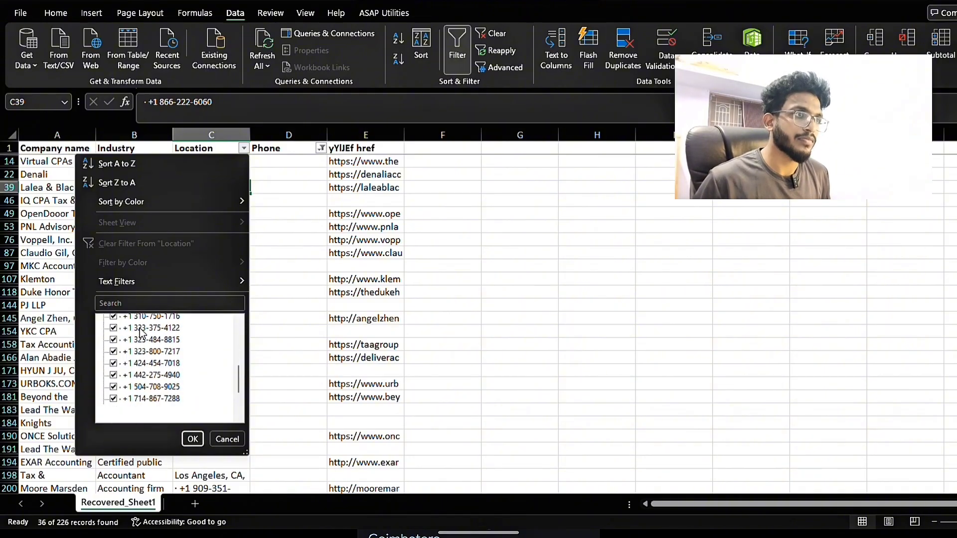
key("Down")
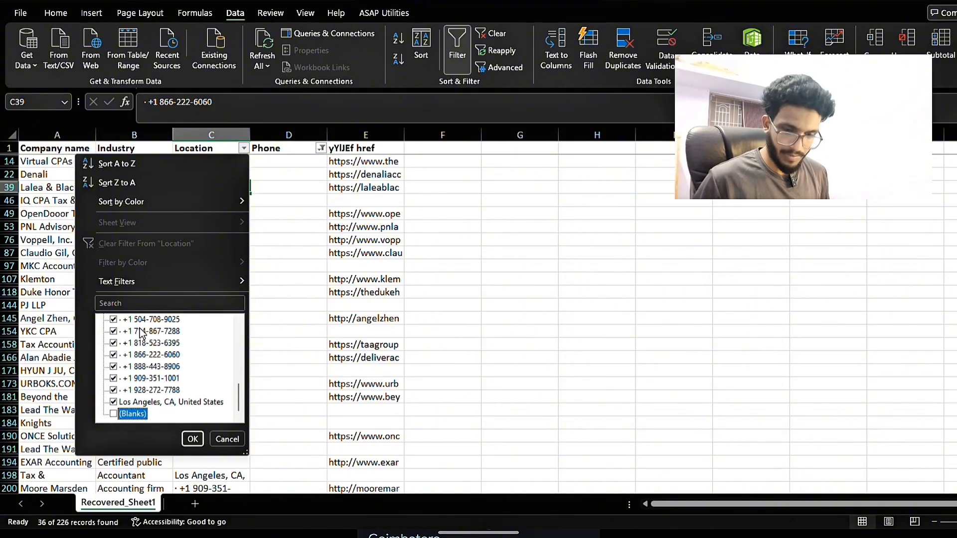
key("Up")
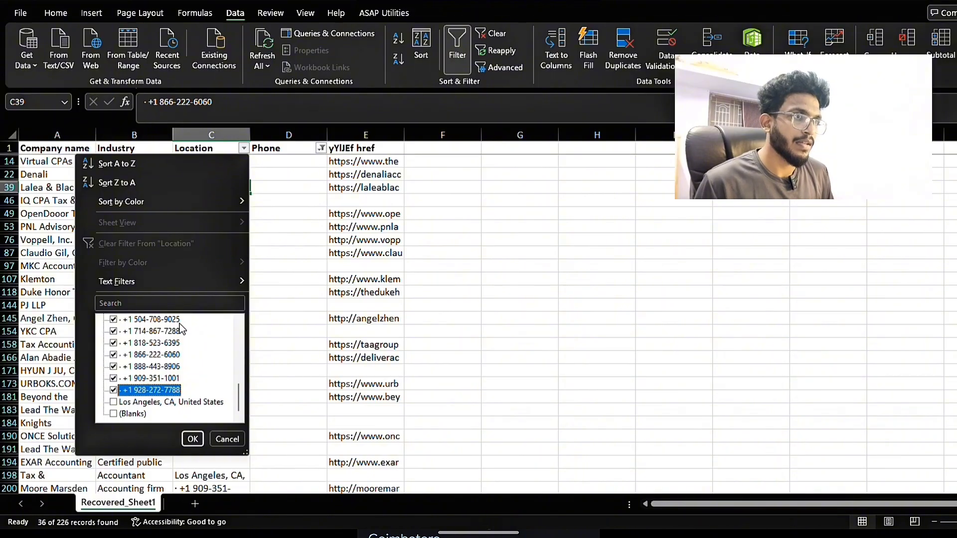
left_click(192, 441)
Step: Enter the formula =C14 in the first visible Phone cell to pull the number from the Location column
left_click(279, 295)
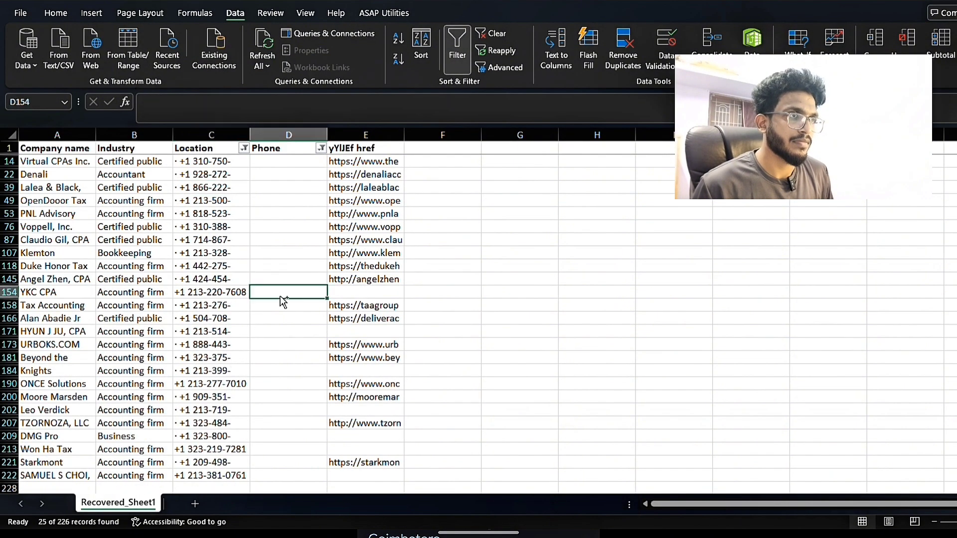
key("ctrl+Up")
key("Down")
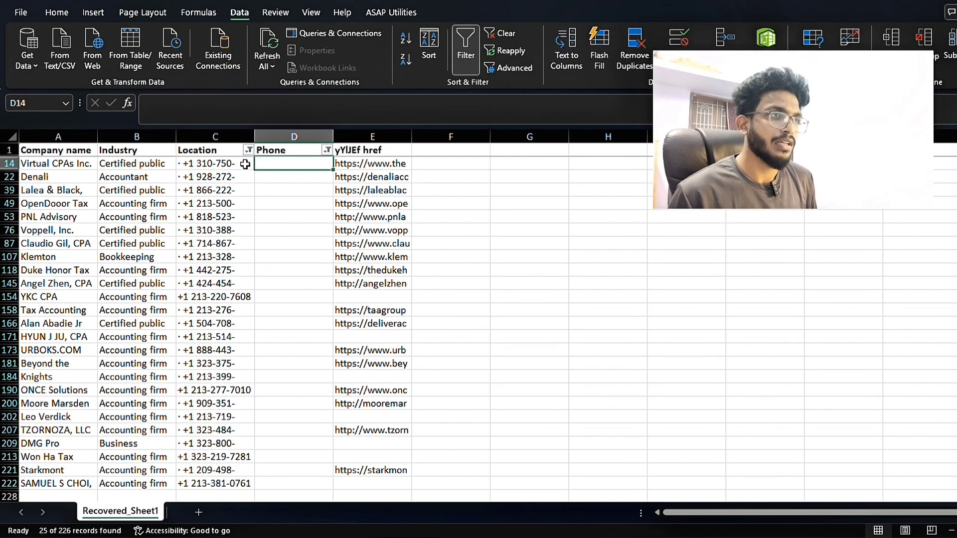
type("=")
left_click(245, 164)
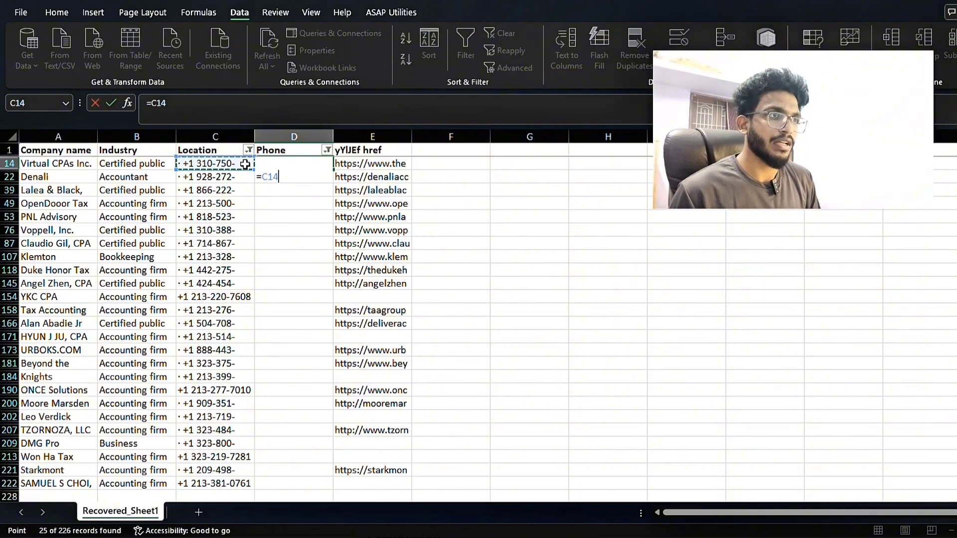
key("Return")
key("Up")
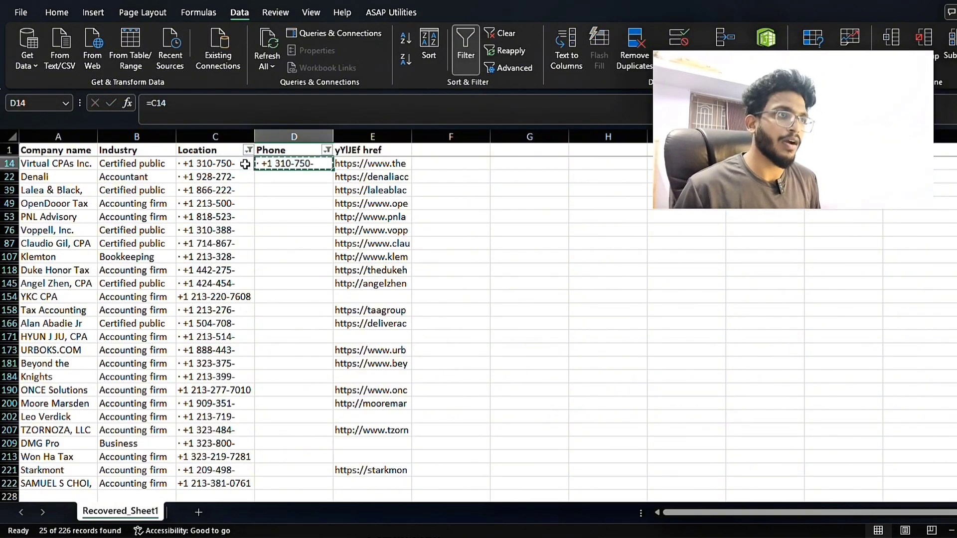
Step: Copy the formula from D14 into all visible Phone cells down to row 222
key("ctrl+c")
key("Left")
key("ctrl+Down")
key("Right")
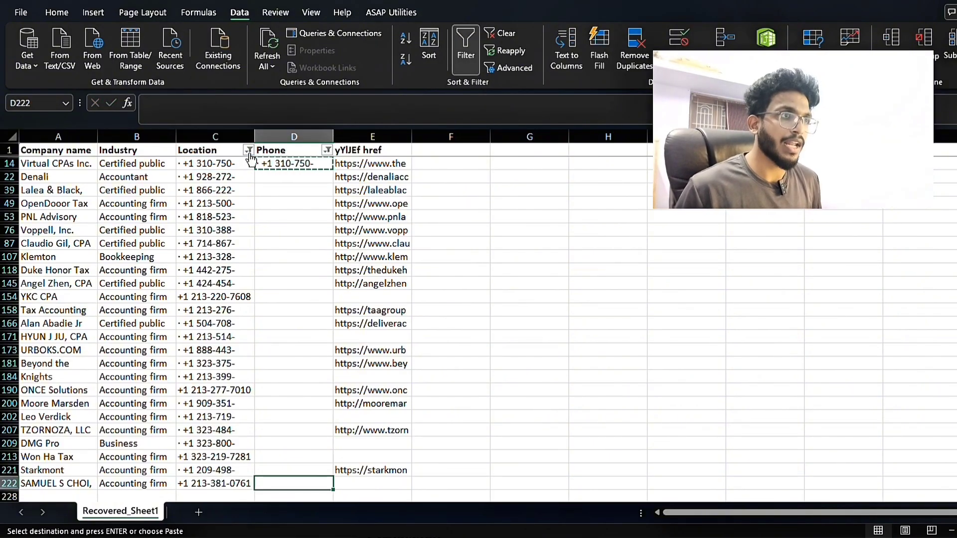
key("ctrl+shift+Up")
key("shift+Down")
key("ctrl+v")
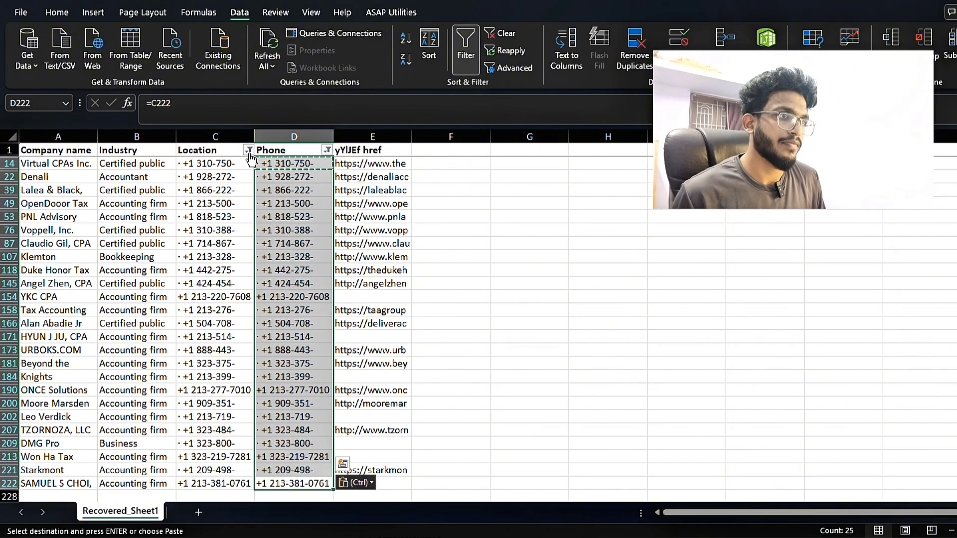
key("ctrl+s")
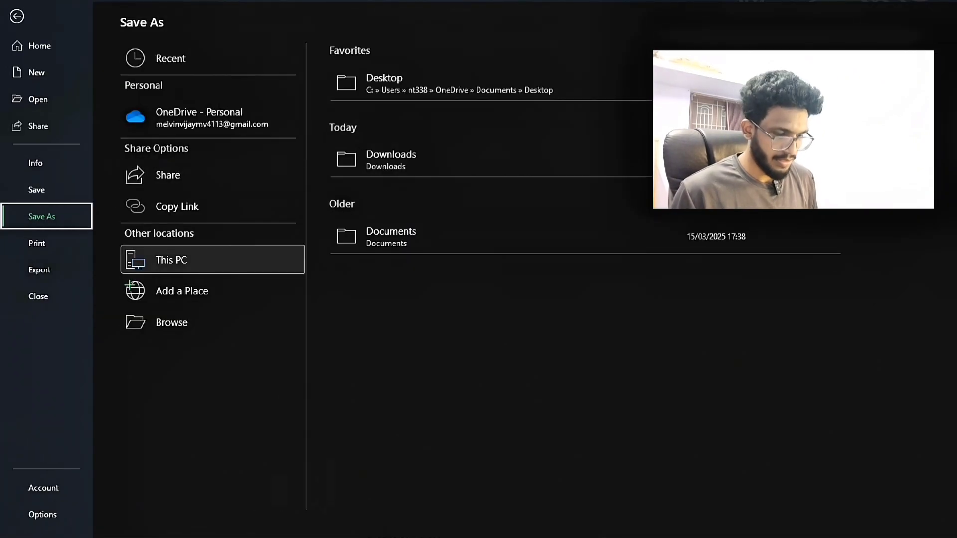
left_click(19, 16)
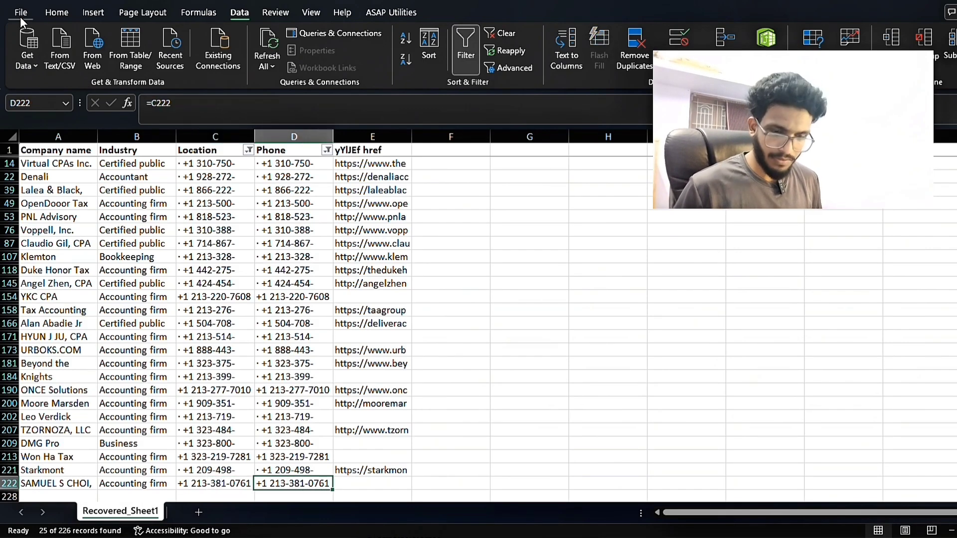
key("Up")
key("Up")
key("Up")
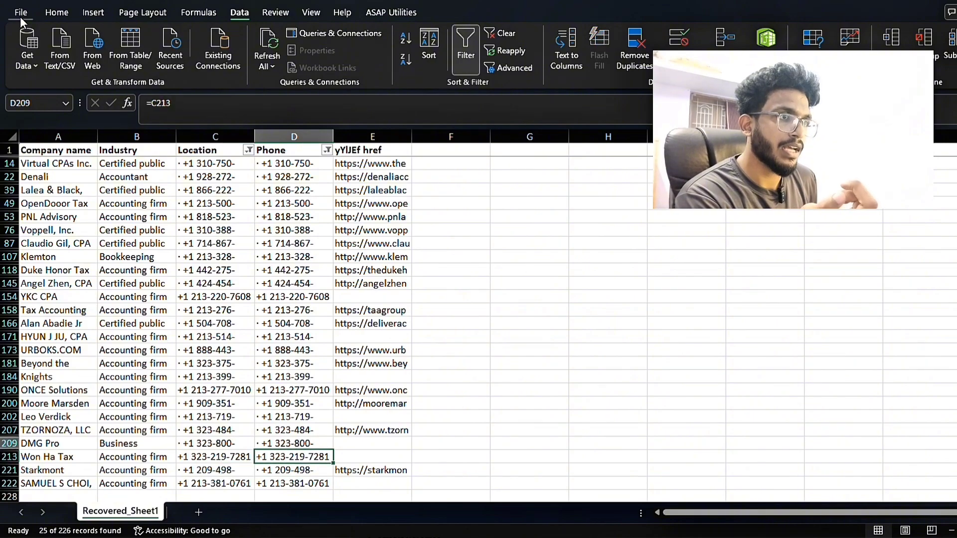
key("Up")
key("Up")
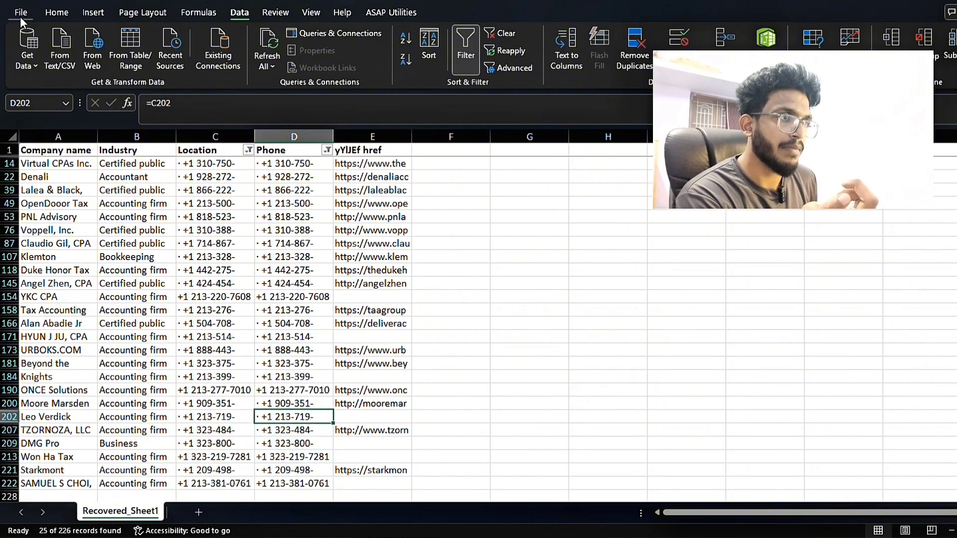
Step: Clear all filters and replace the Phone column's formulas with pasted values
left_click(496, 33)
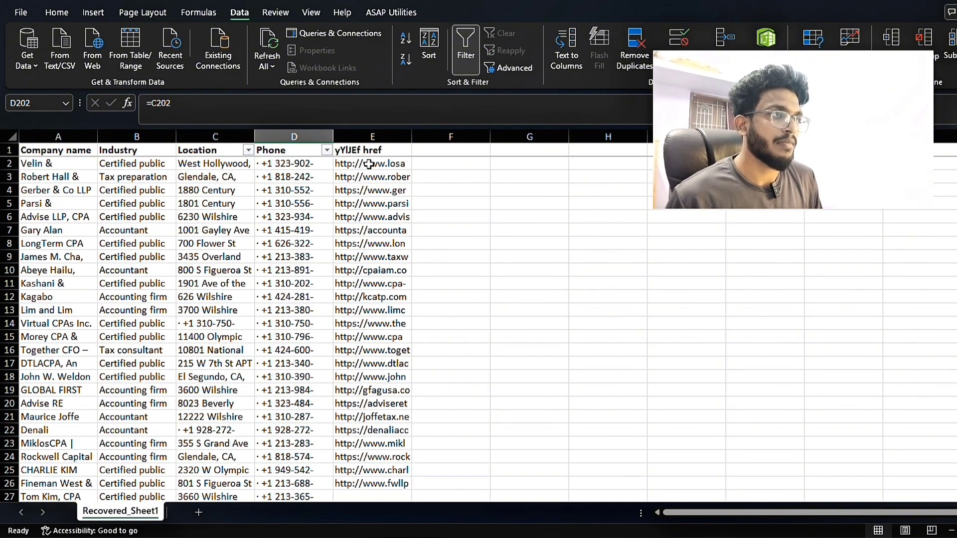
left_click(316, 132)
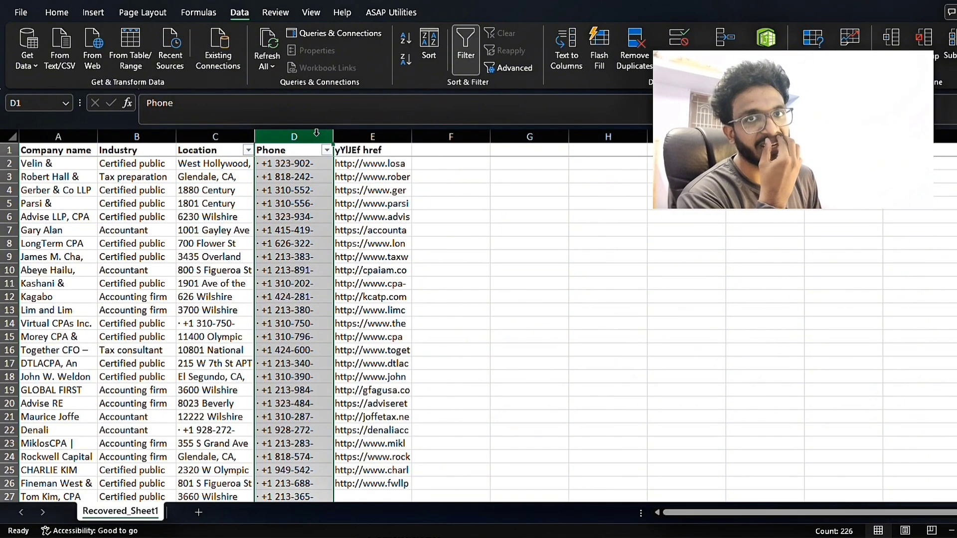
key("ctrl+c")
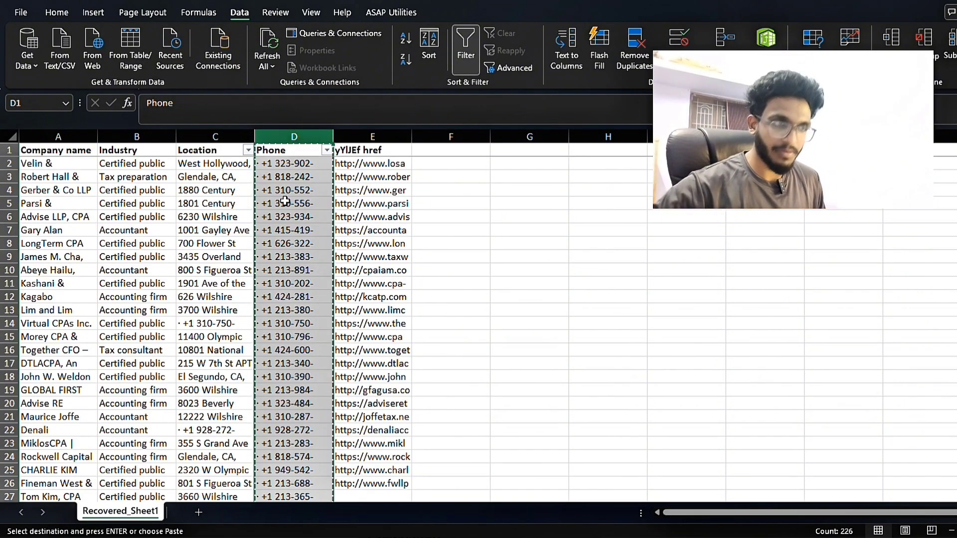
right_click(281, 136)
left_click(334, 284)
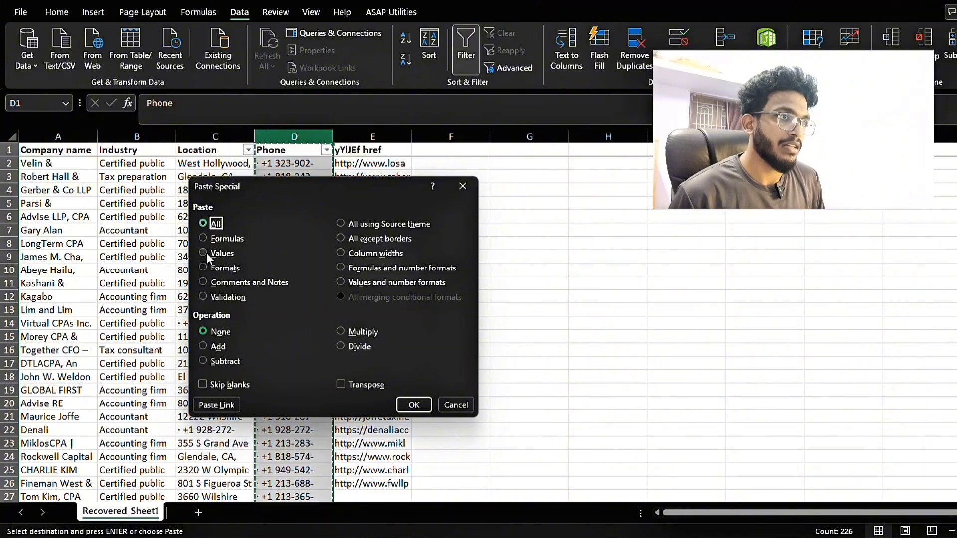
left_click(207, 253)
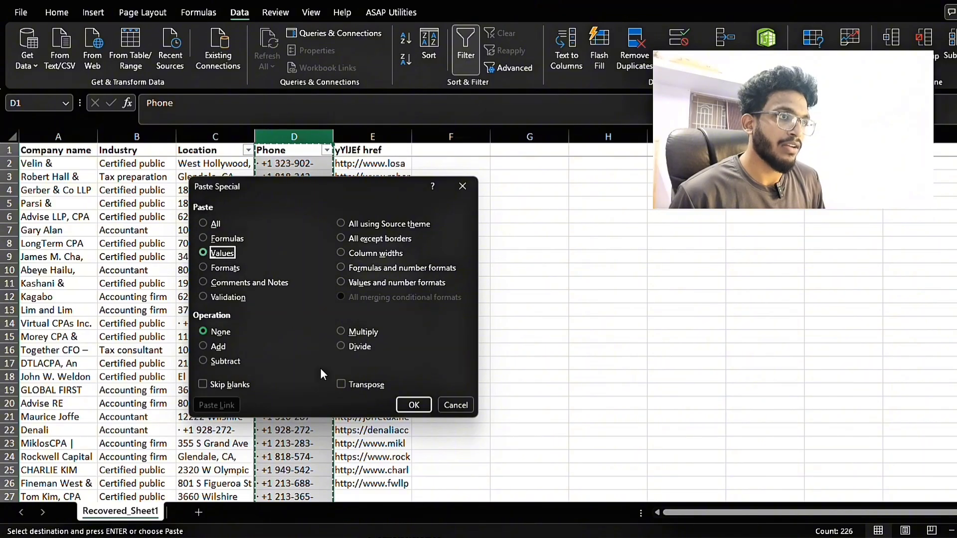
left_click(414, 406)
key("ctrl+v")
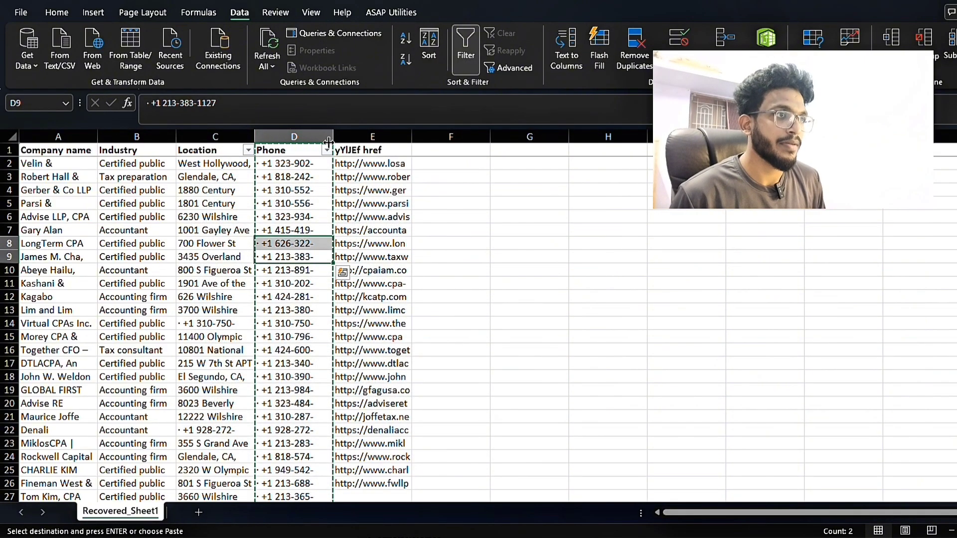
Step: Look through the Phone column's filter list down to its last entries without applying a filter
left_click(328, 150)
left_click(227, 326)
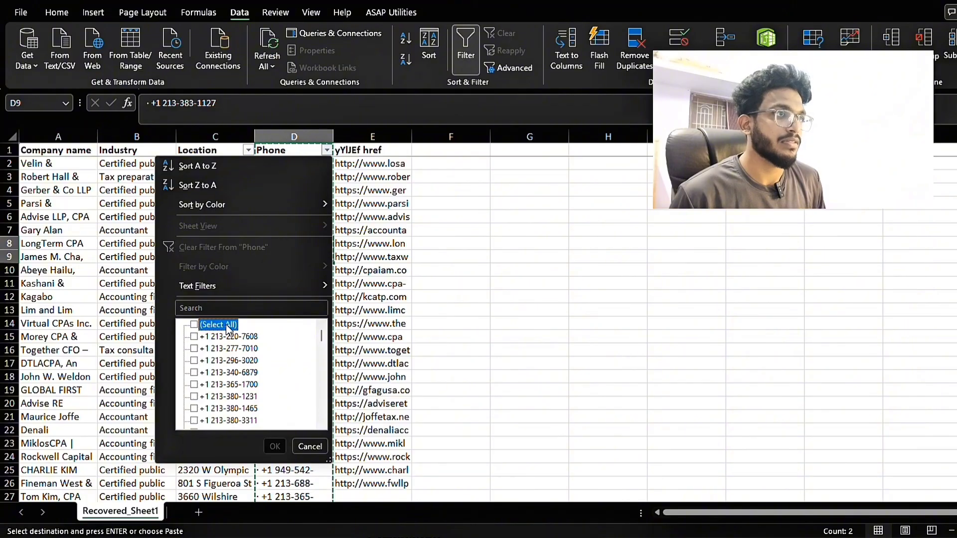
left_click_drag(322, 334, 321, 411)
left_click(310, 446)
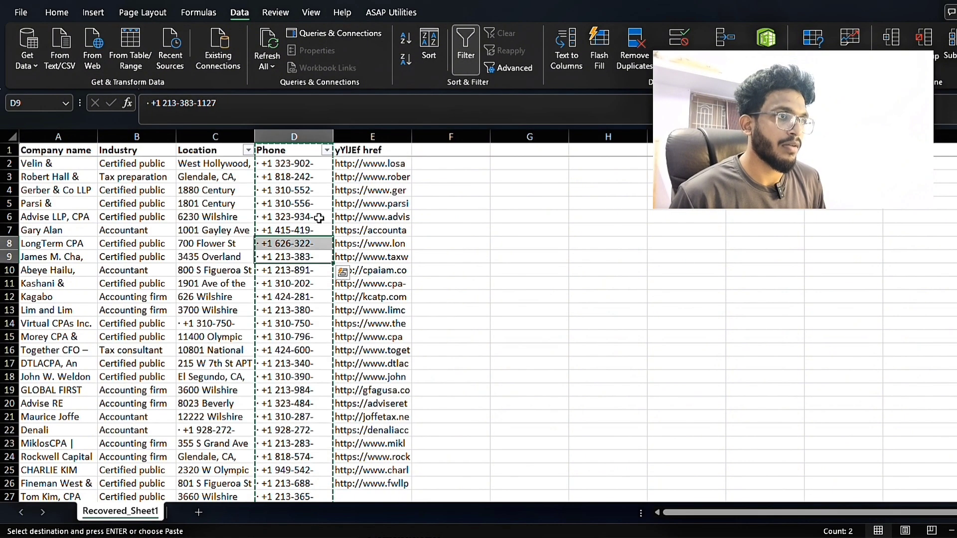
key("ctrl+q")
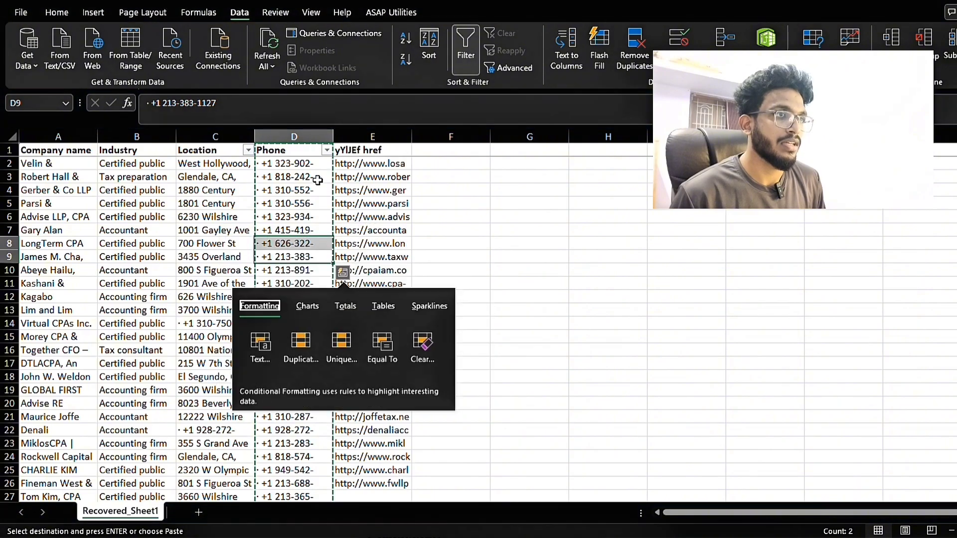
left_click(315, 179)
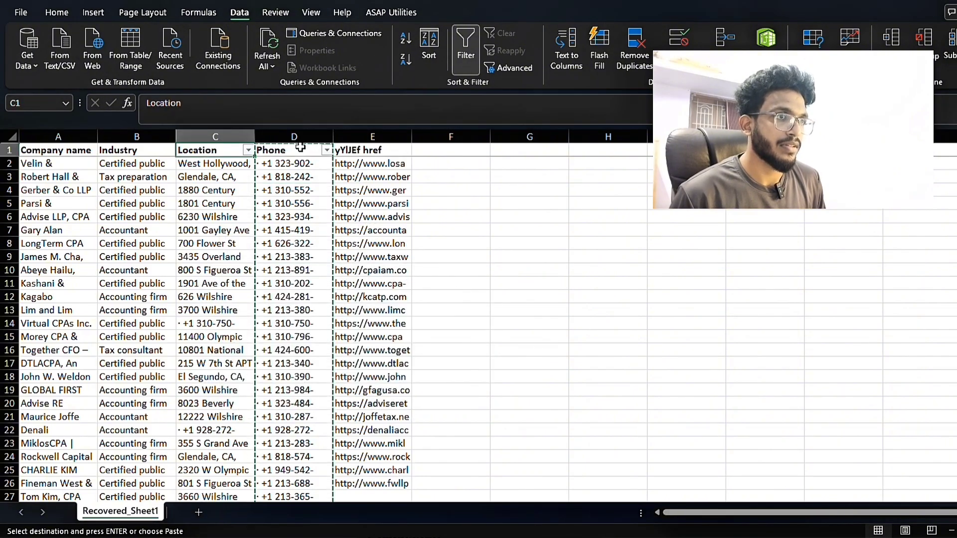
Step: Rename the yYlJEf href header in column E as Website
key("Left")
key("Left")
key("ctrl+shift+Right")
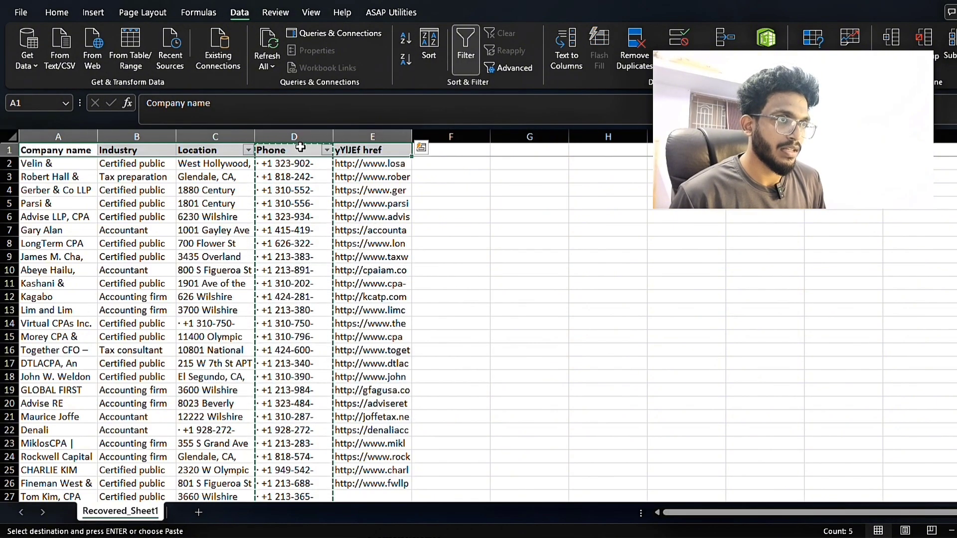
left_click(301, 148)
type("Webs")
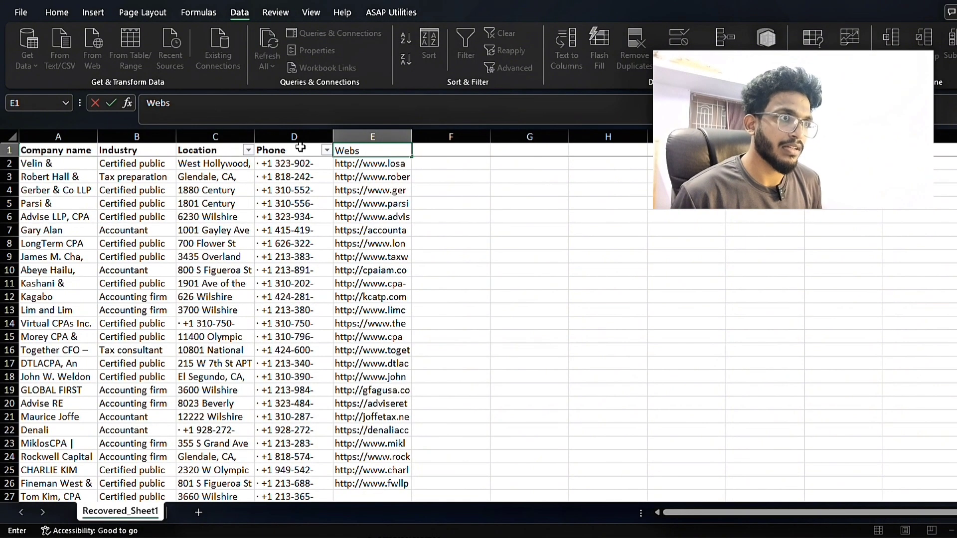
key("Return")
Step: Remove the filters from the header row
key("Up")
key("Left")
key("Left")
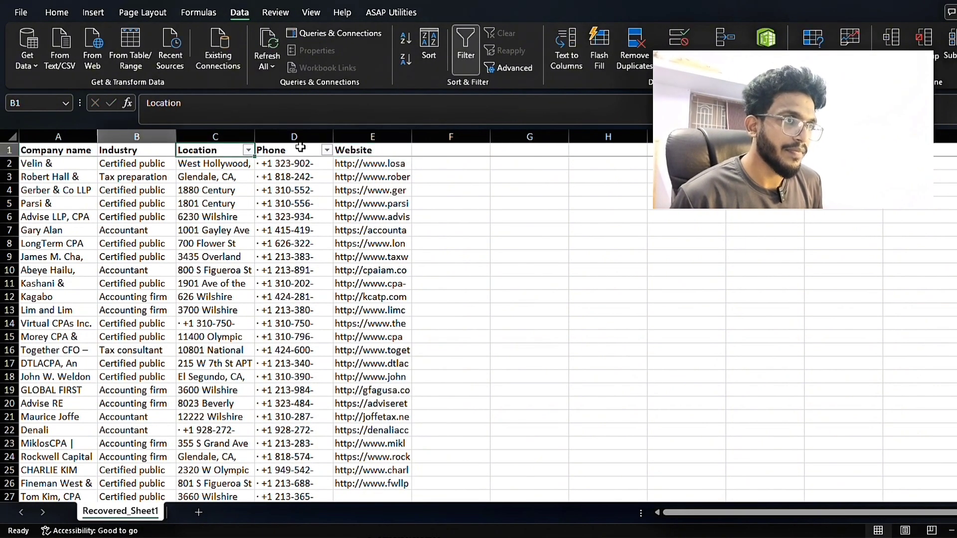
key("Left")
key("Left")
key("ctrl+shift+Right")
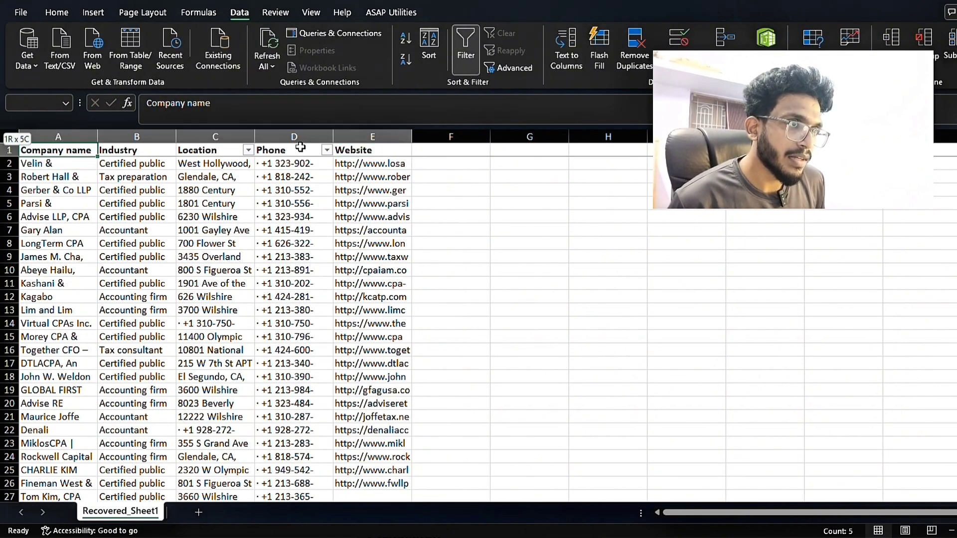
key("ctrl+shift+l")
key("Left")
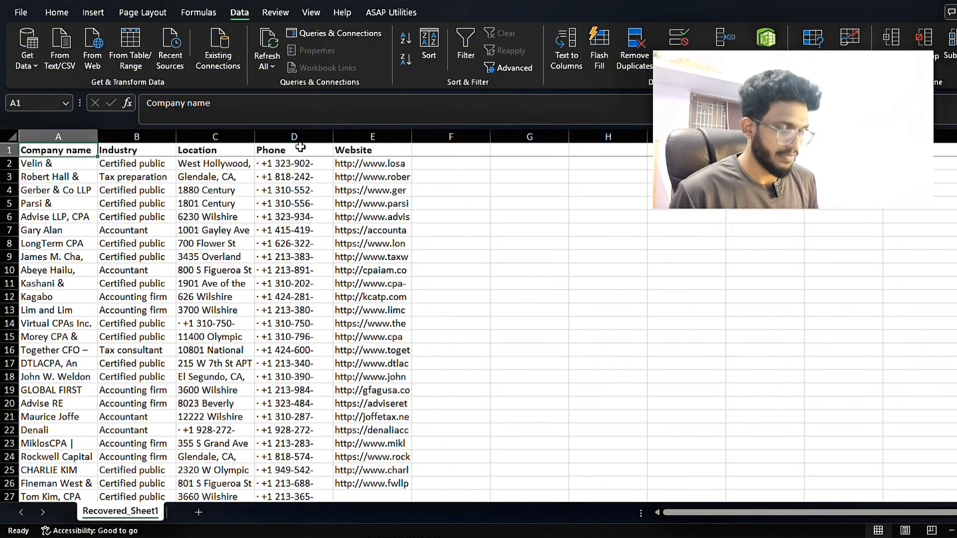
Step: Review the first company rows across the cleaned columns from Company name to Website
key("Down")
key("Up")
key("Right")
key("Right")
key("Right")
key("Right")
key("Down")
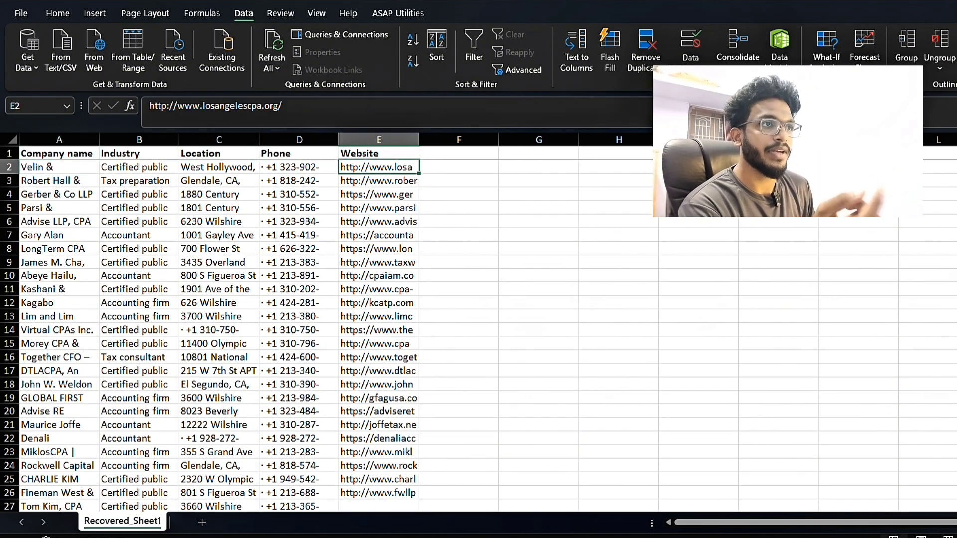
key("Left")
key("Left")
key("Left")
key("Left")
key("Right")
key("Right")
key("Right")
key("Right")
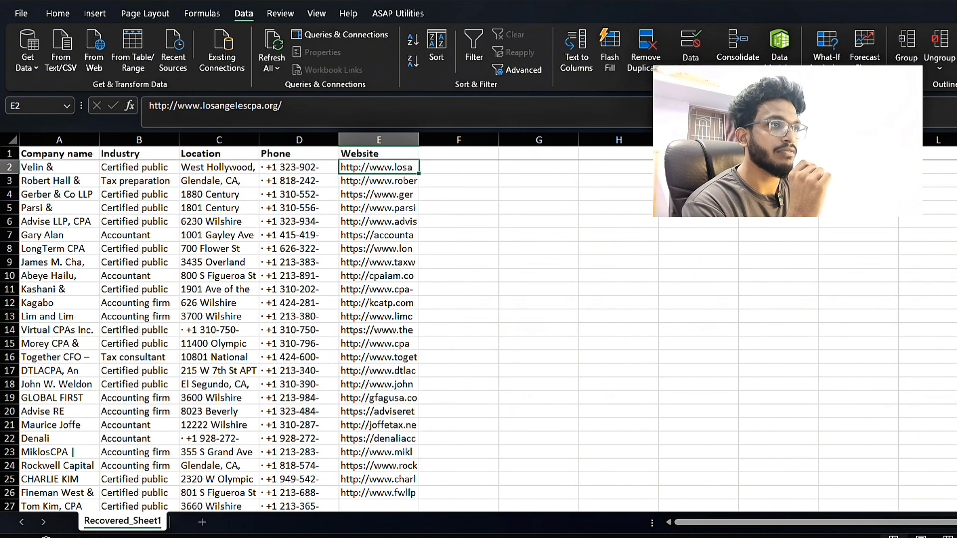
key("Down")
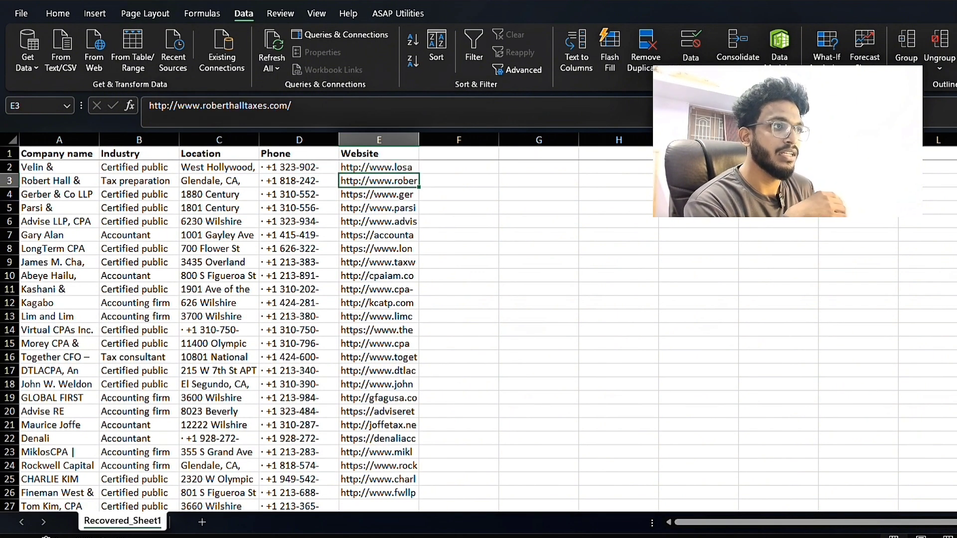
key("Up")
key("Down")
key("Left")
key("Left")
key("Left")
key("Left")
key("Down")
key("Down")
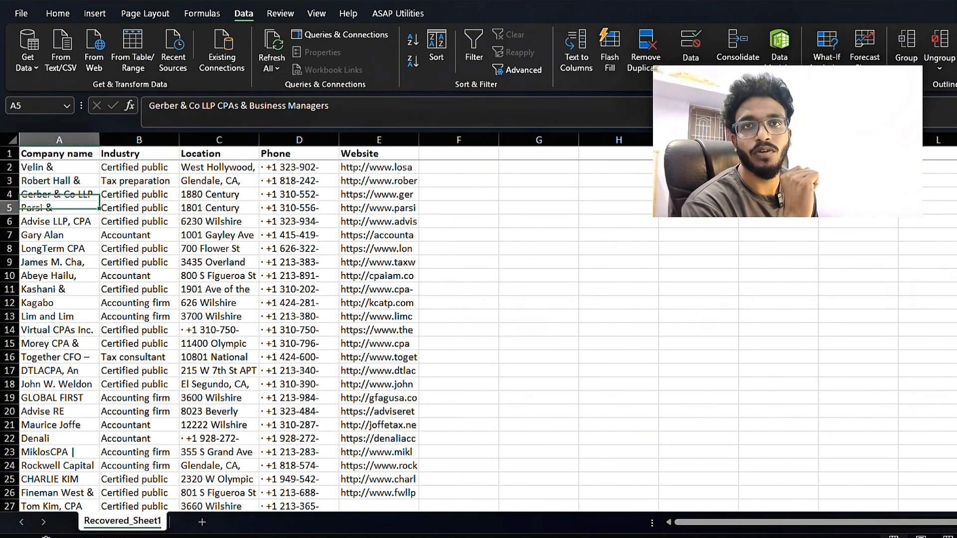
key("Down")
key("Up")
key("Right")
key("Right")
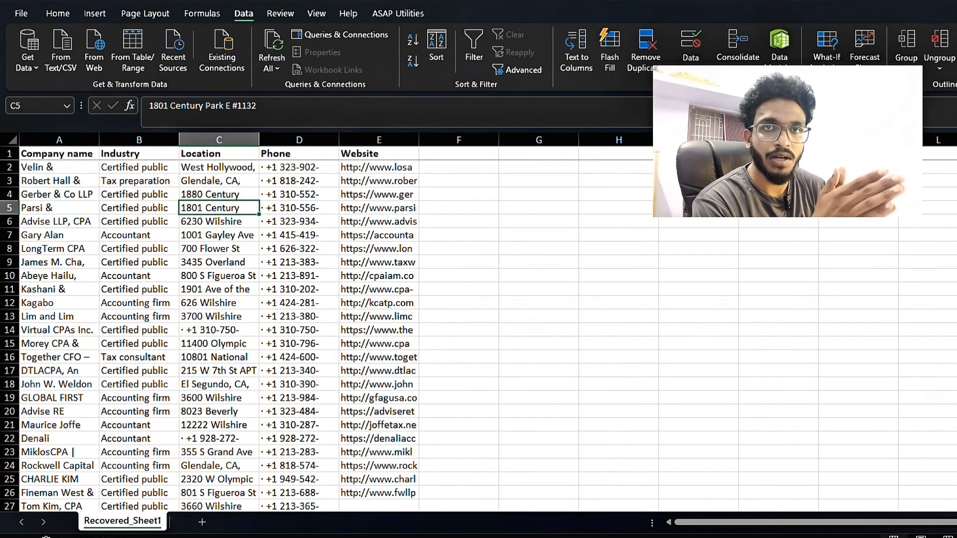
key("Up")
key("Up")
key("Up")
key("Up")
key("Down")
key("Left")
key("Up")
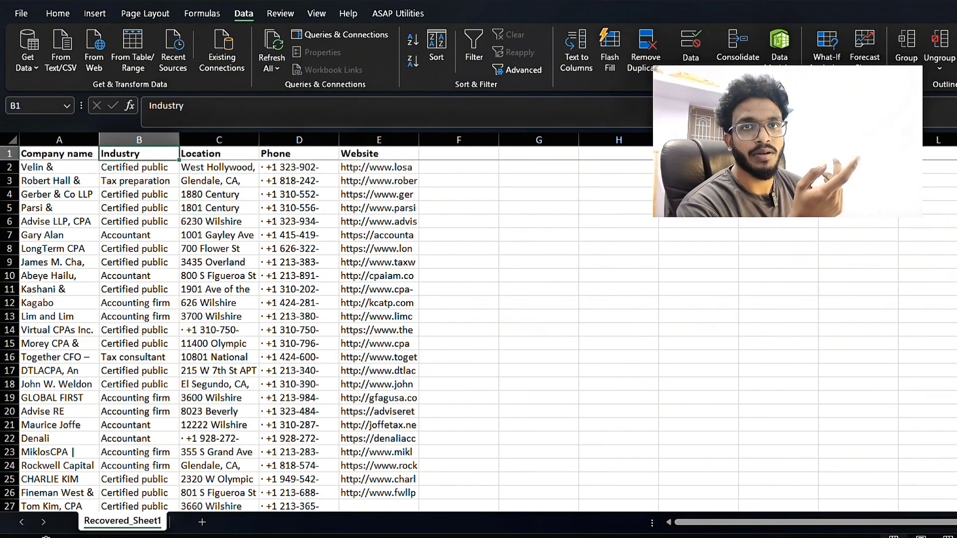
key("Left")
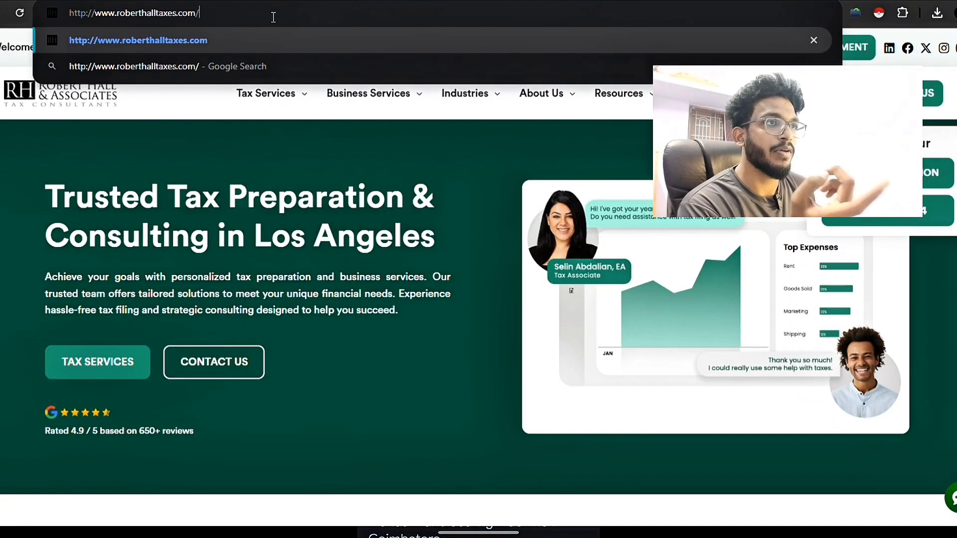
key("Return")
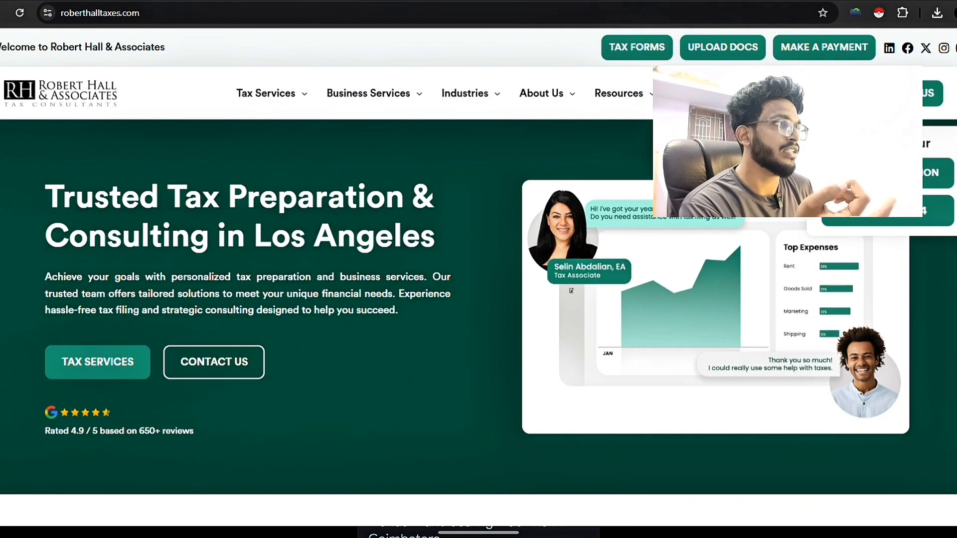
left_click(931, 94)
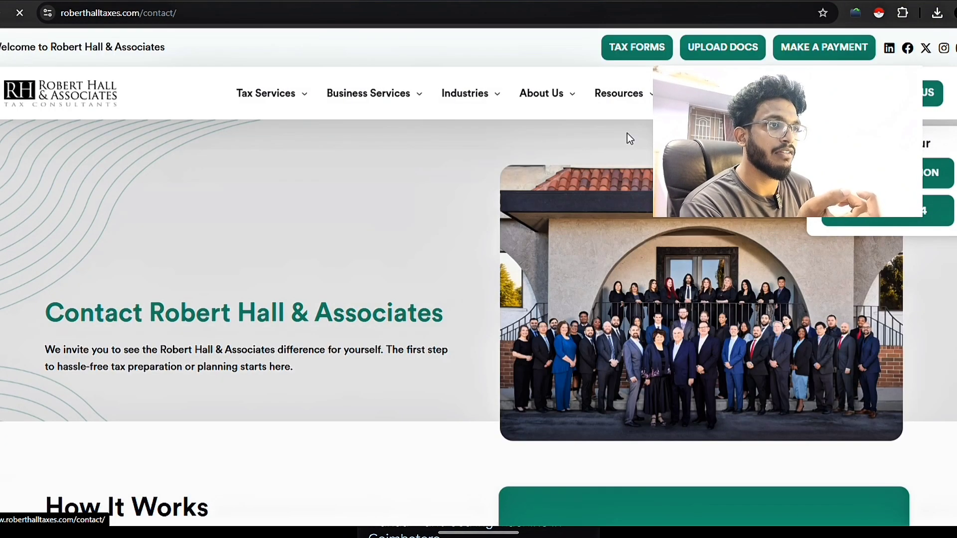
scroll(16, 299, "down", 15)
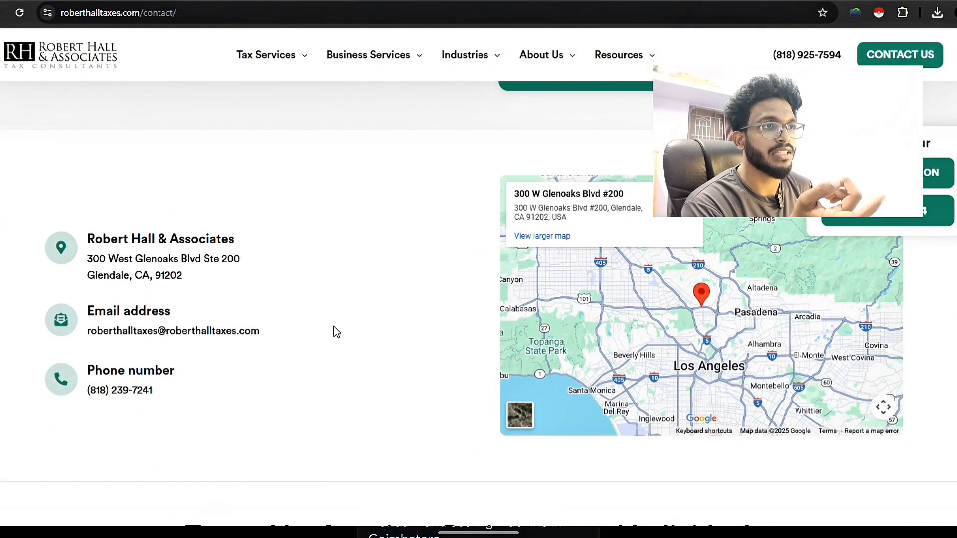
left_click(155, 14)
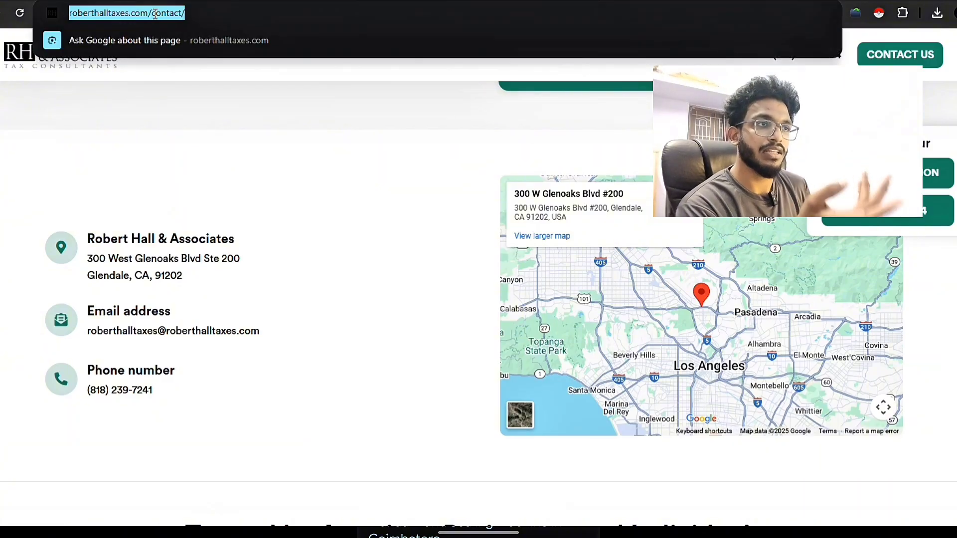
type("Emz")
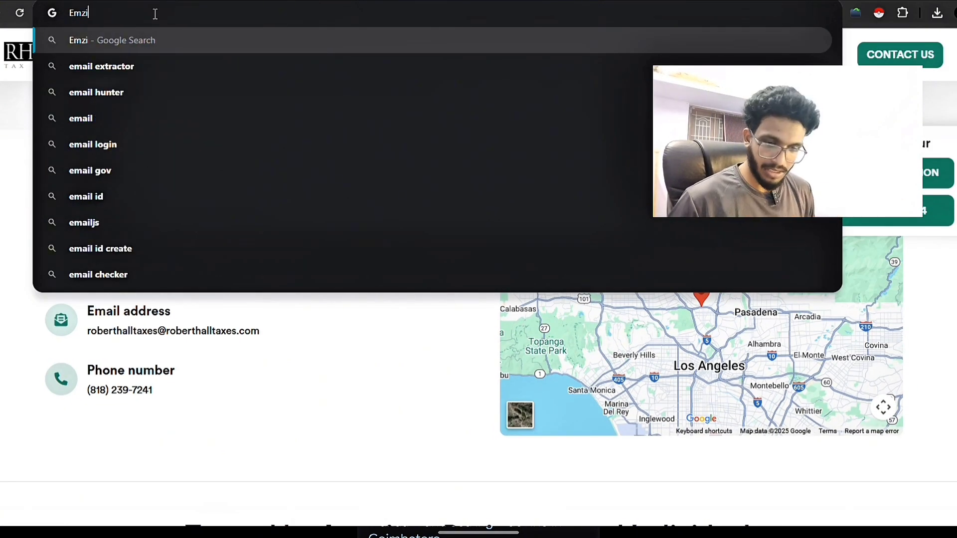
key("BackSpace")
type("ail @")
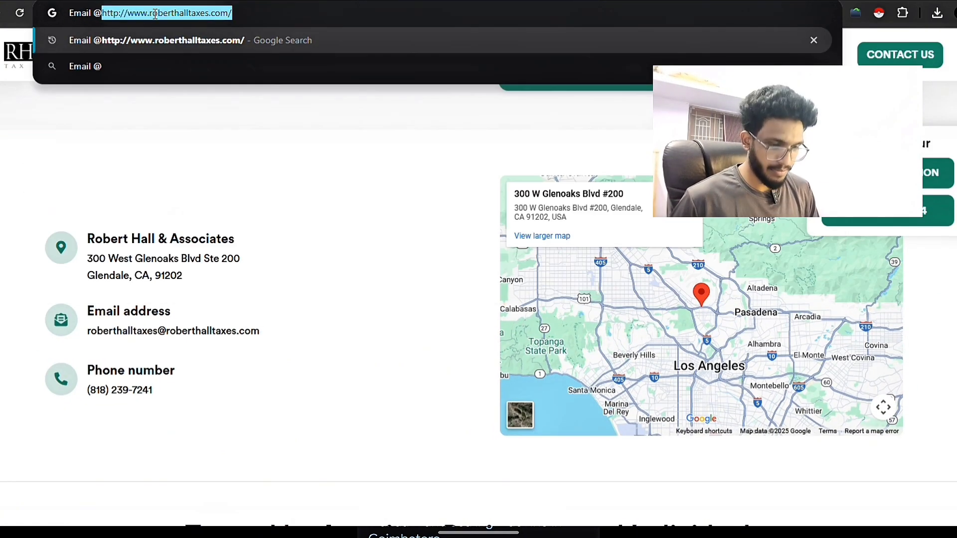
key("Right")
key("Return")
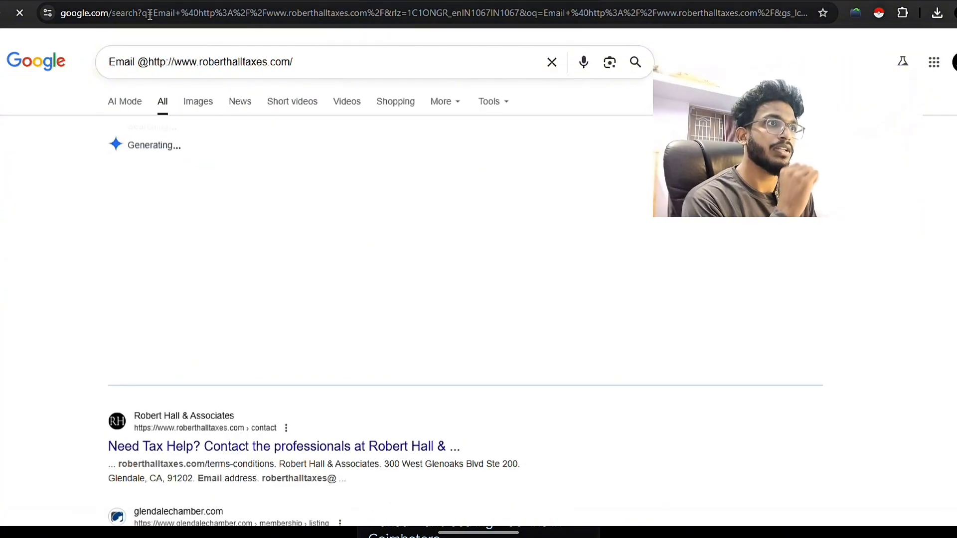
Step: Find every "@" on the results page and examine the e-mail addresses in the result snippets
scroll(150, 167, "down", 5)
key("ctrl+f")
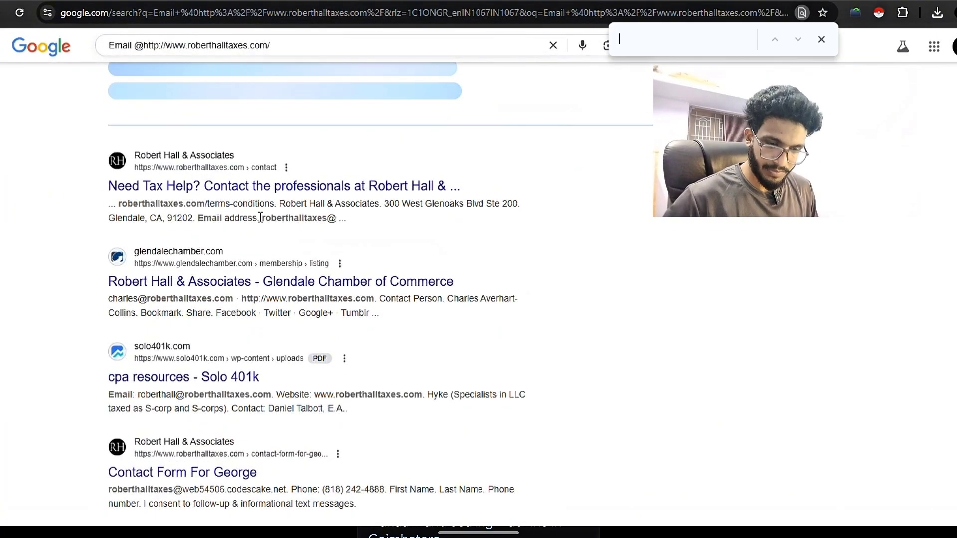
type("@")
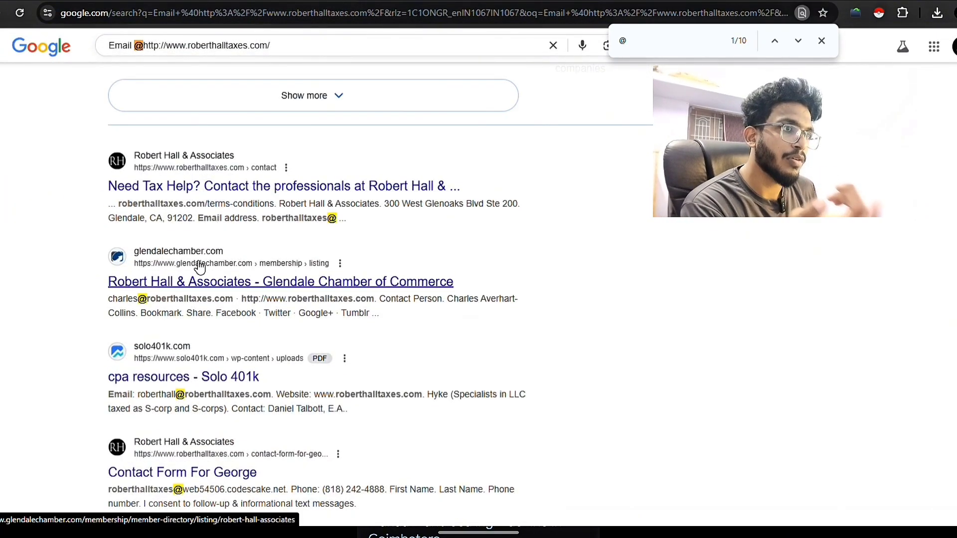
left_click_drag(110, 298, 238, 302)
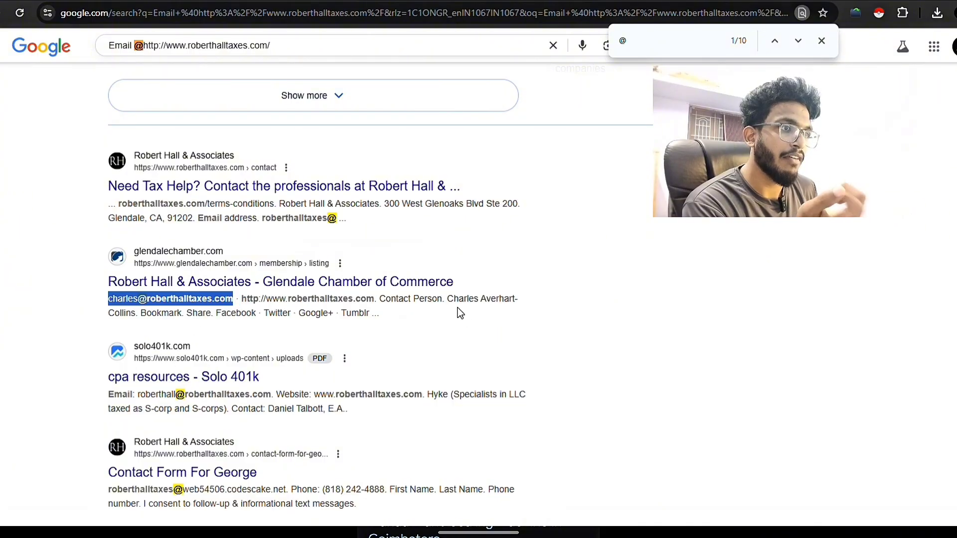
left_click(169, 235)
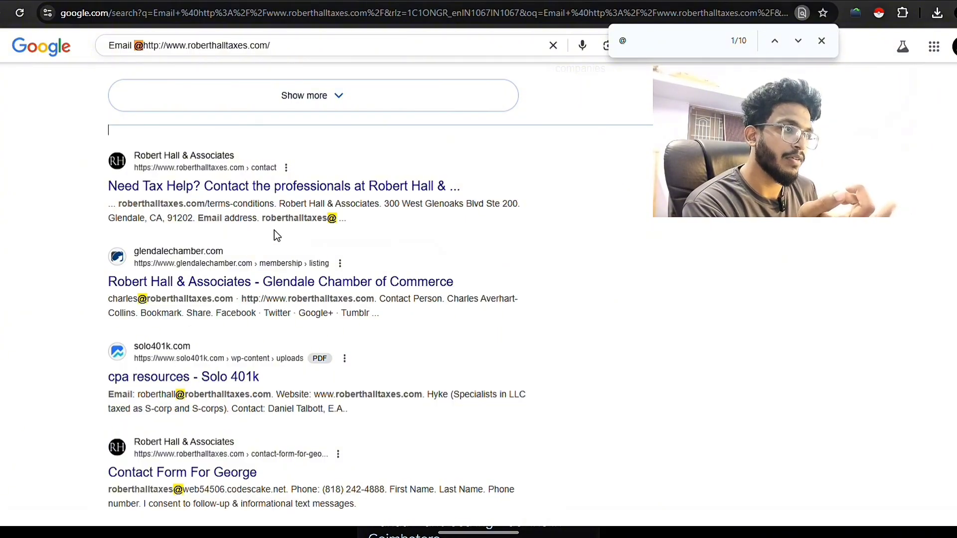
double_click(284, 219)
scroll(251, 261, "down", 3)
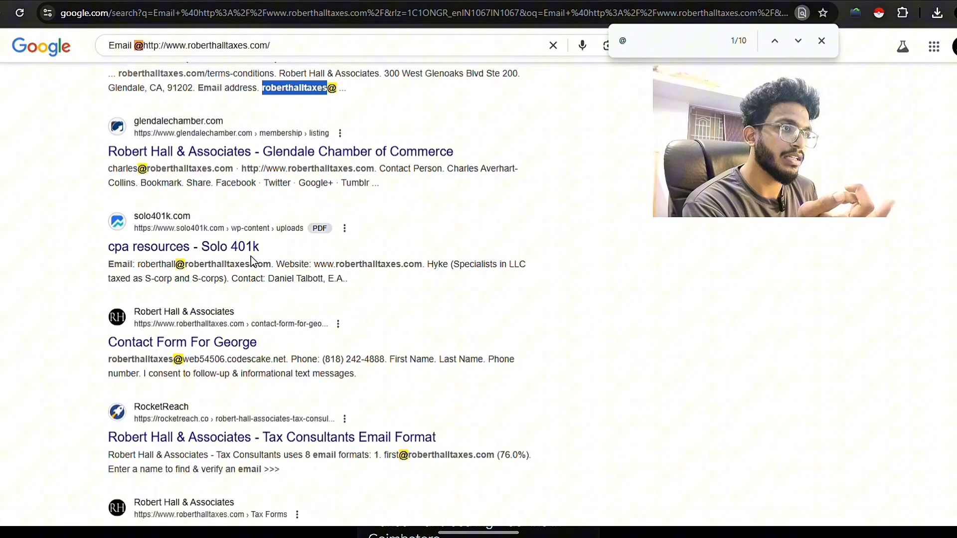
Step: Check the firm's contact form search result and return to the results list with the page search closed
left_click(124, 350)
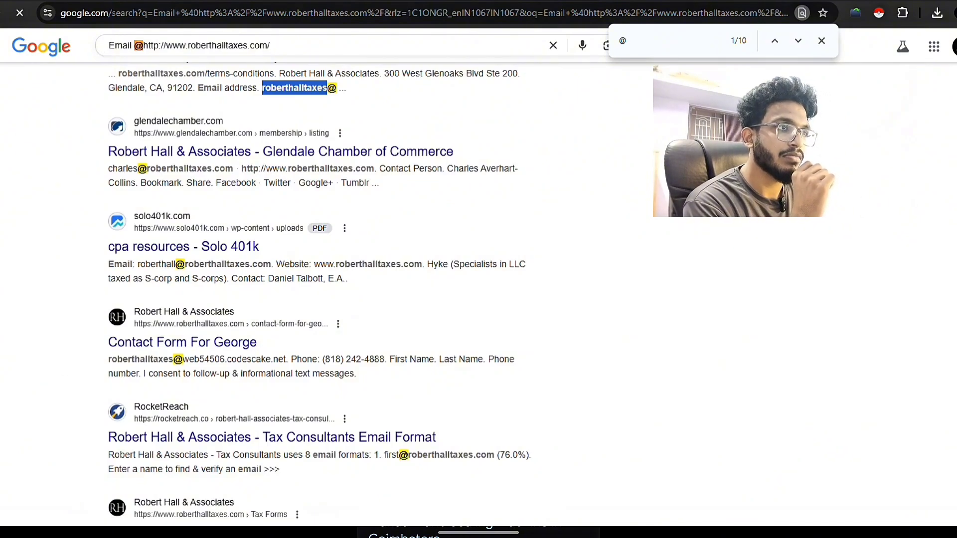
key("Escape")
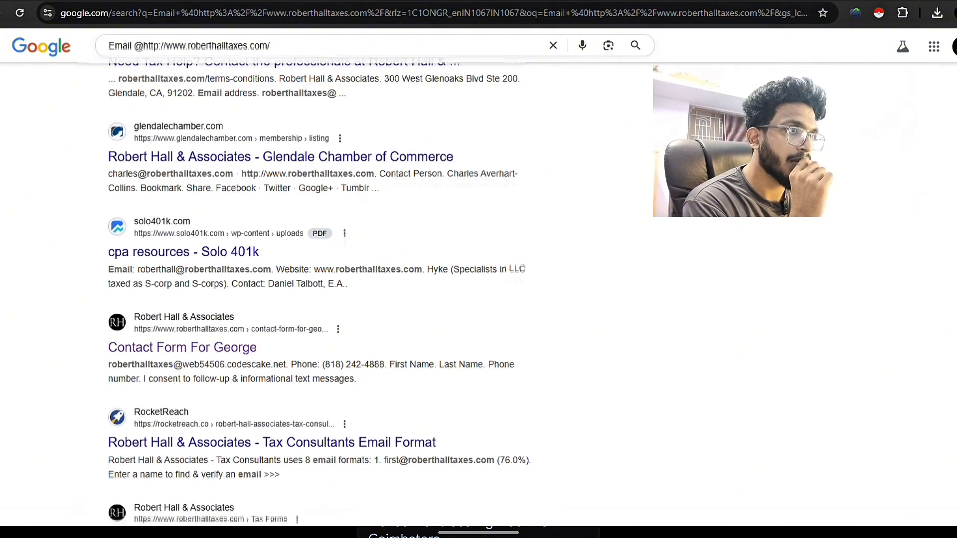
scroll(552, 308, "up", 5)
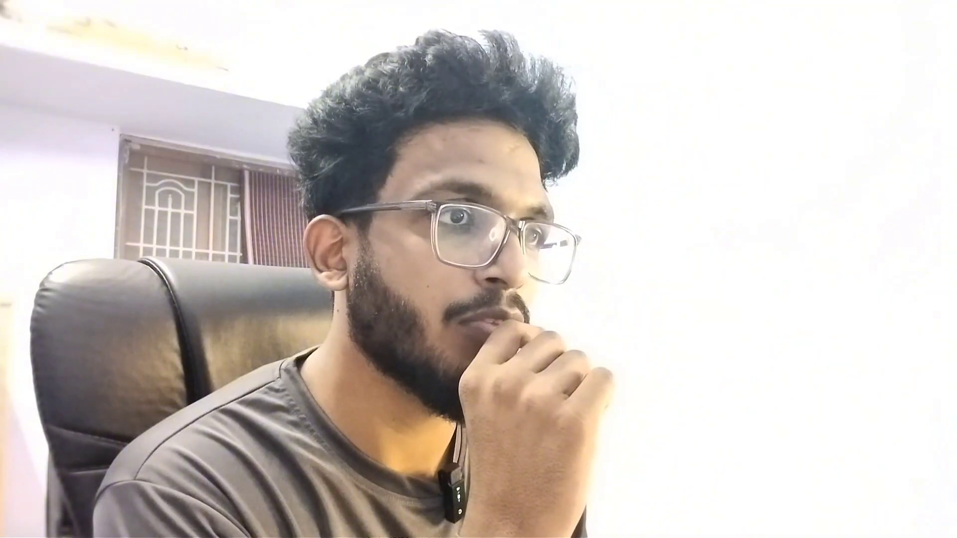